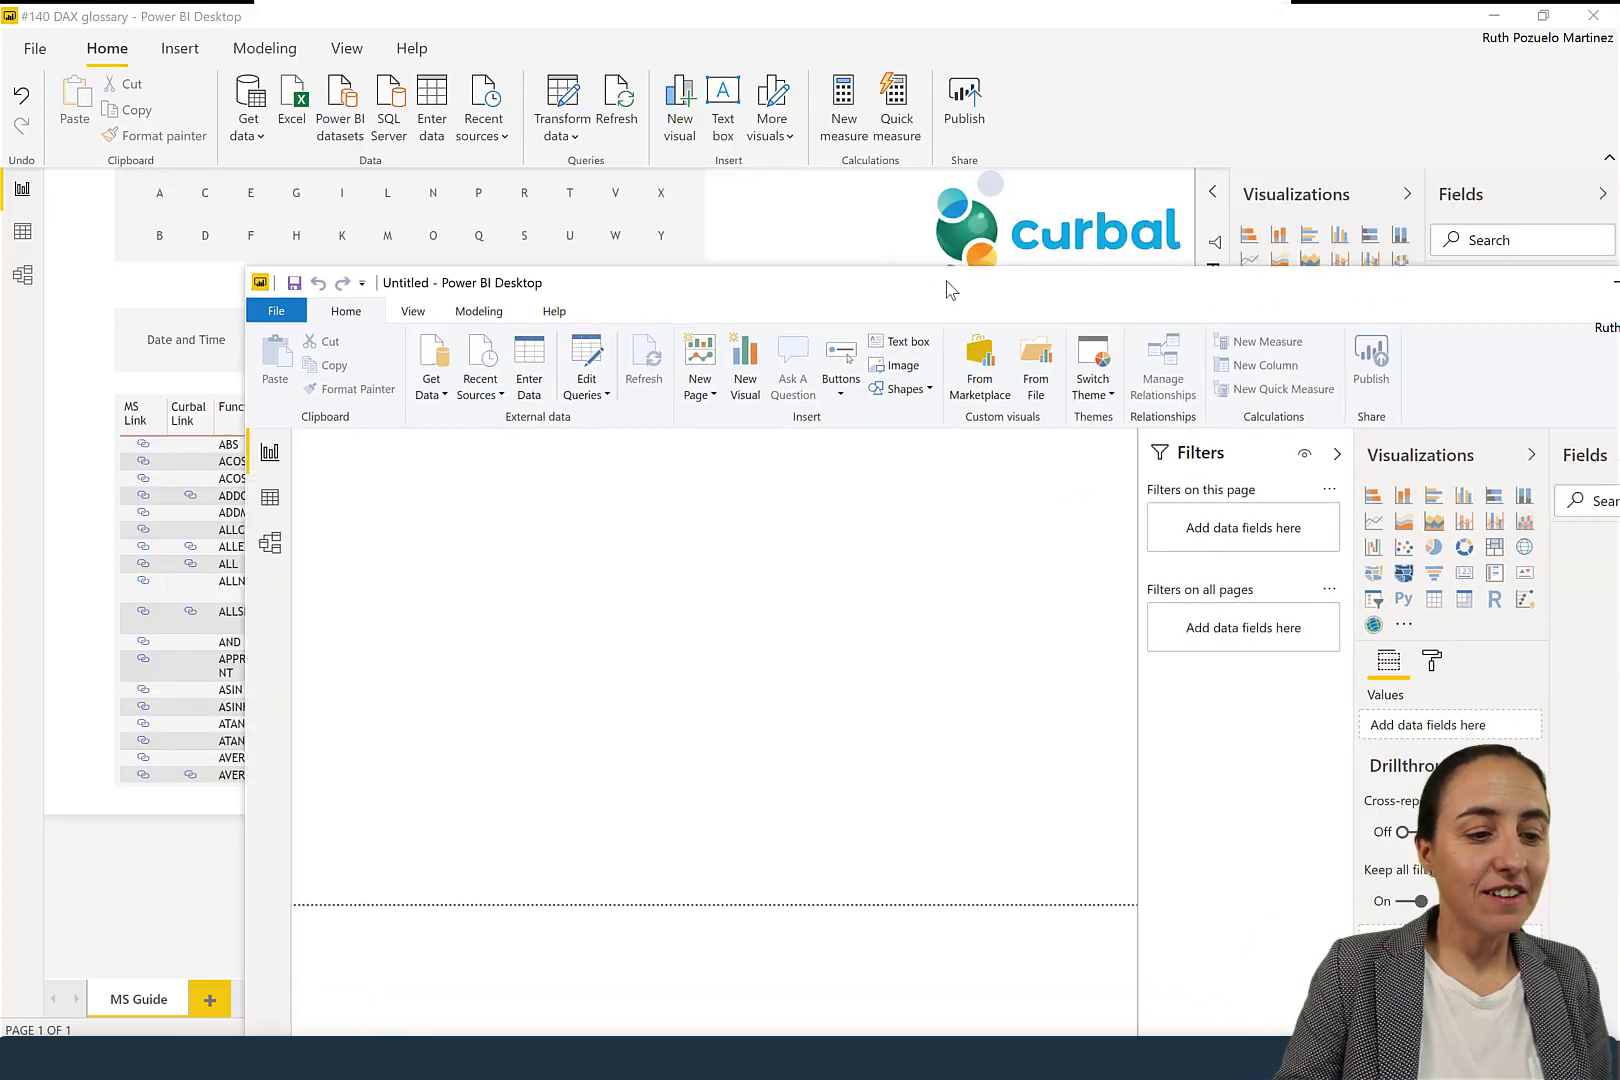
Drag the blank Untitled window out of the way to reveal the DAX glossary report
{"action": "left_click_drag", "start_coordinate": [948, 282], "coordinate": [785, 263]}
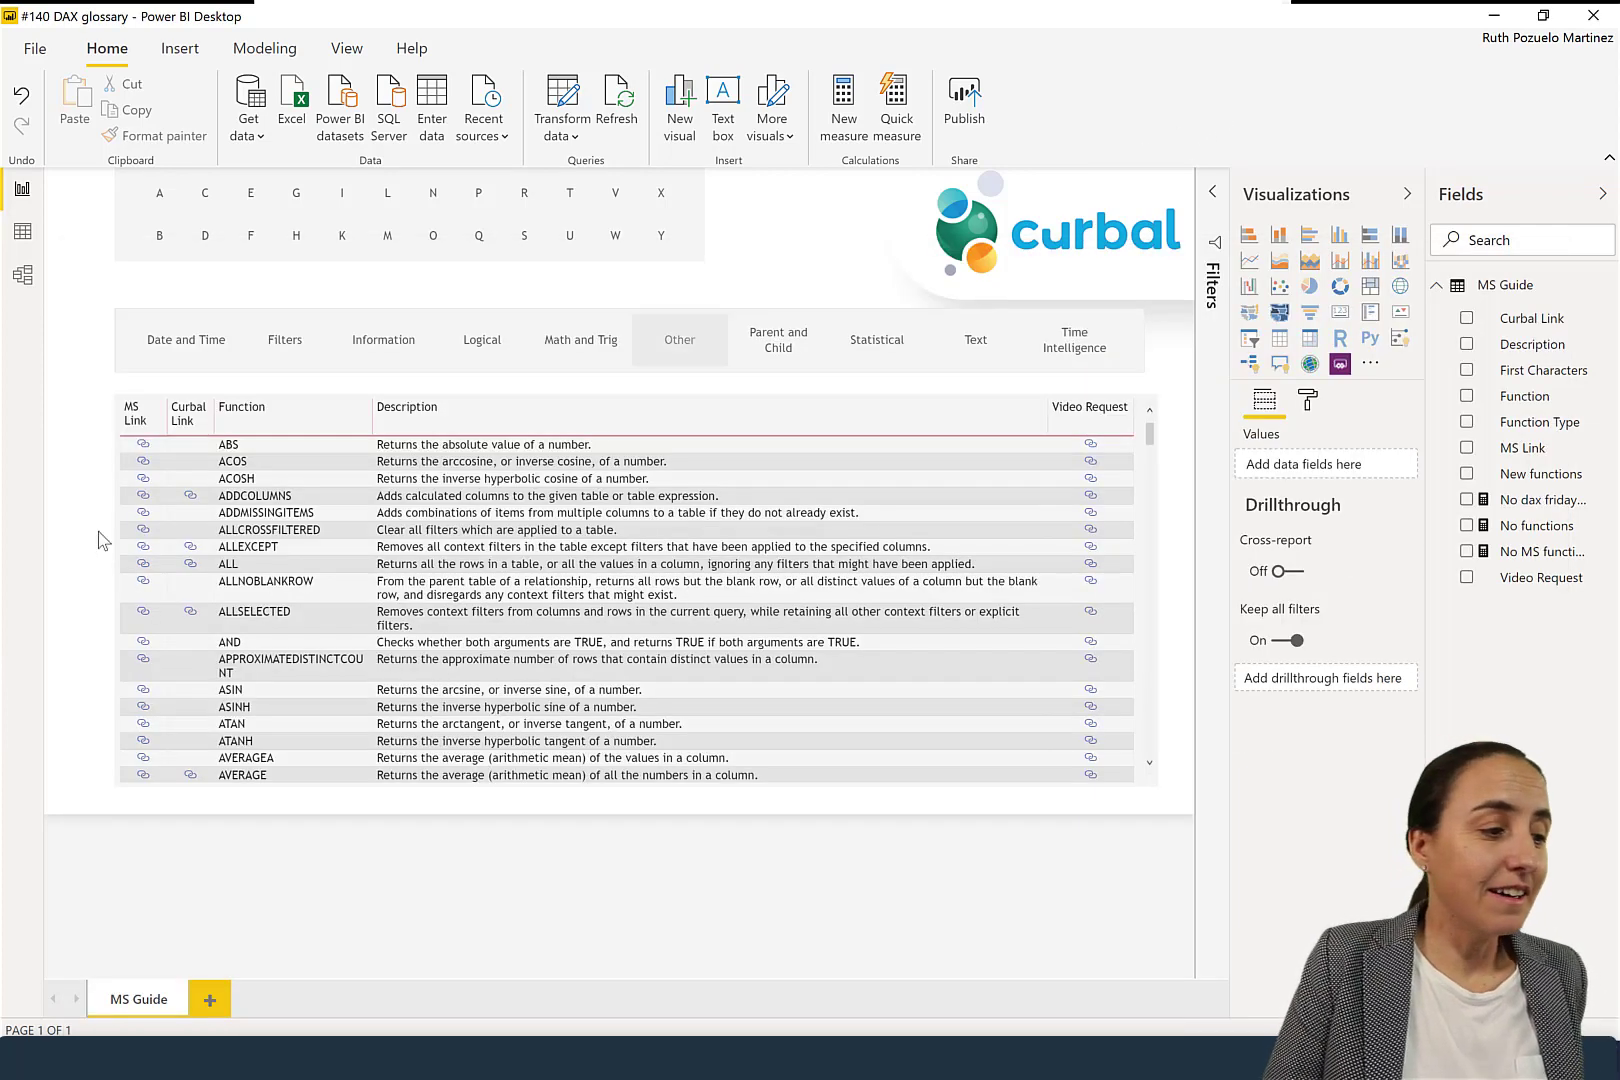
{"action": "left_click", "coordinate": [30, 52]}
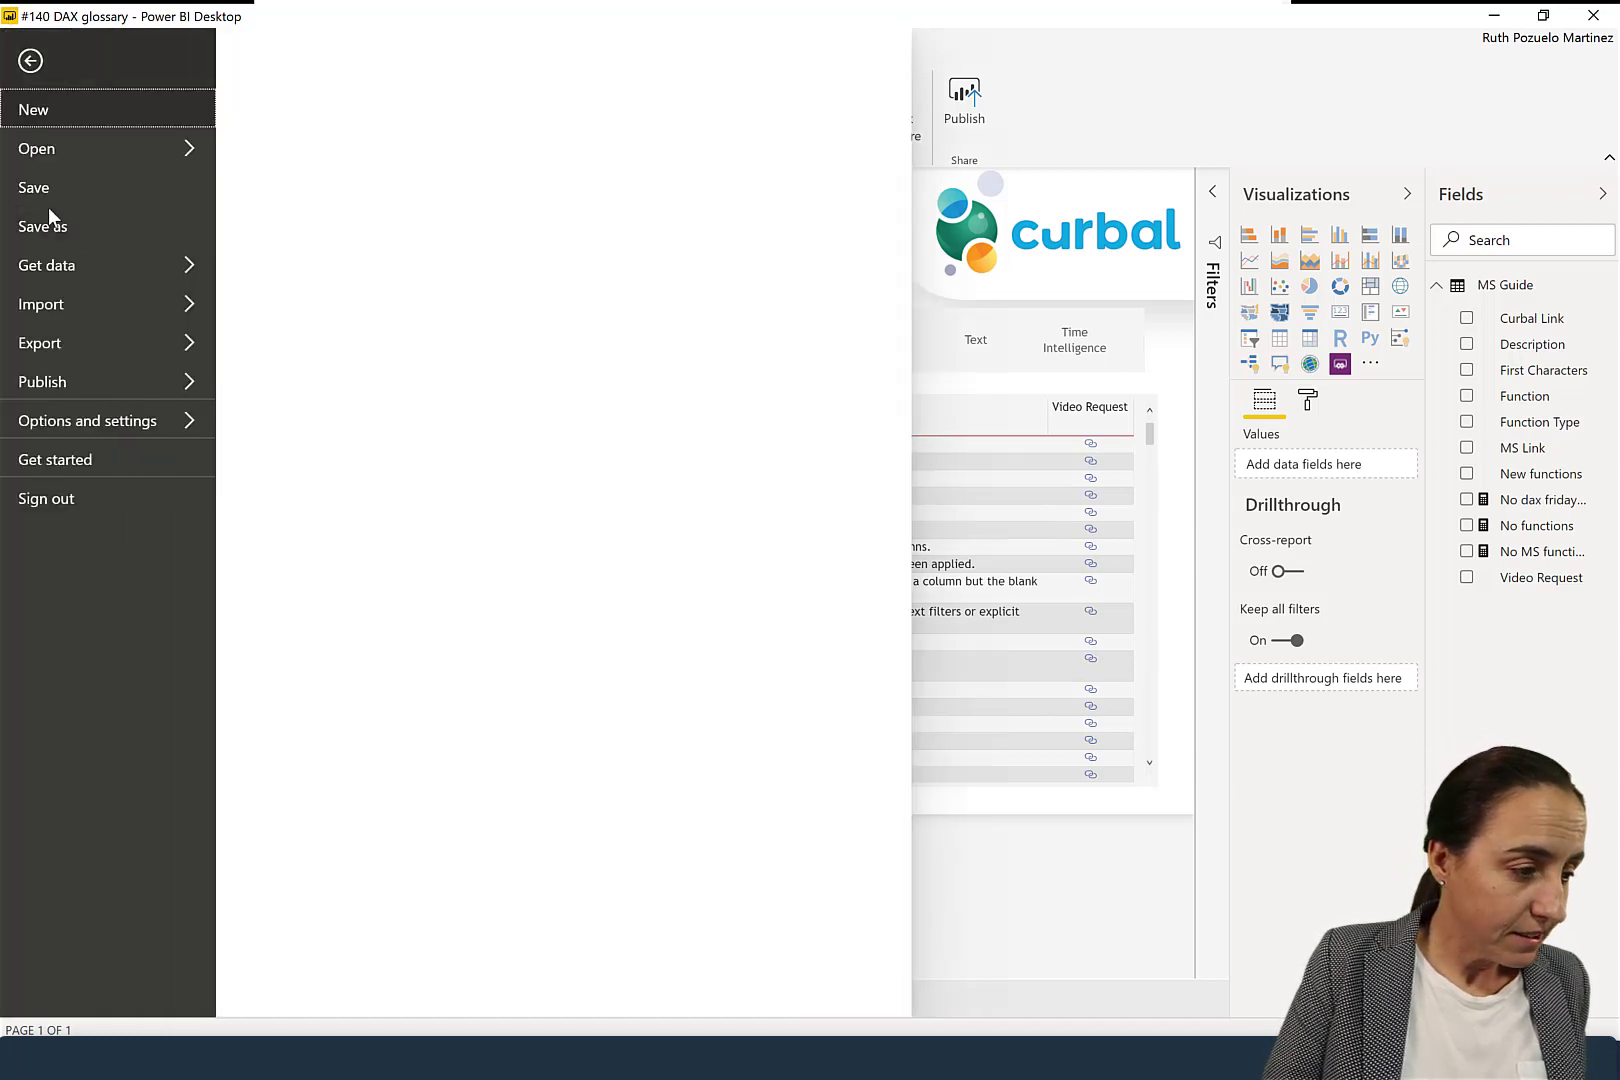
{"action": "left_click", "coordinate": [87, 421]}
{"action": "key", "text": "Escape"}
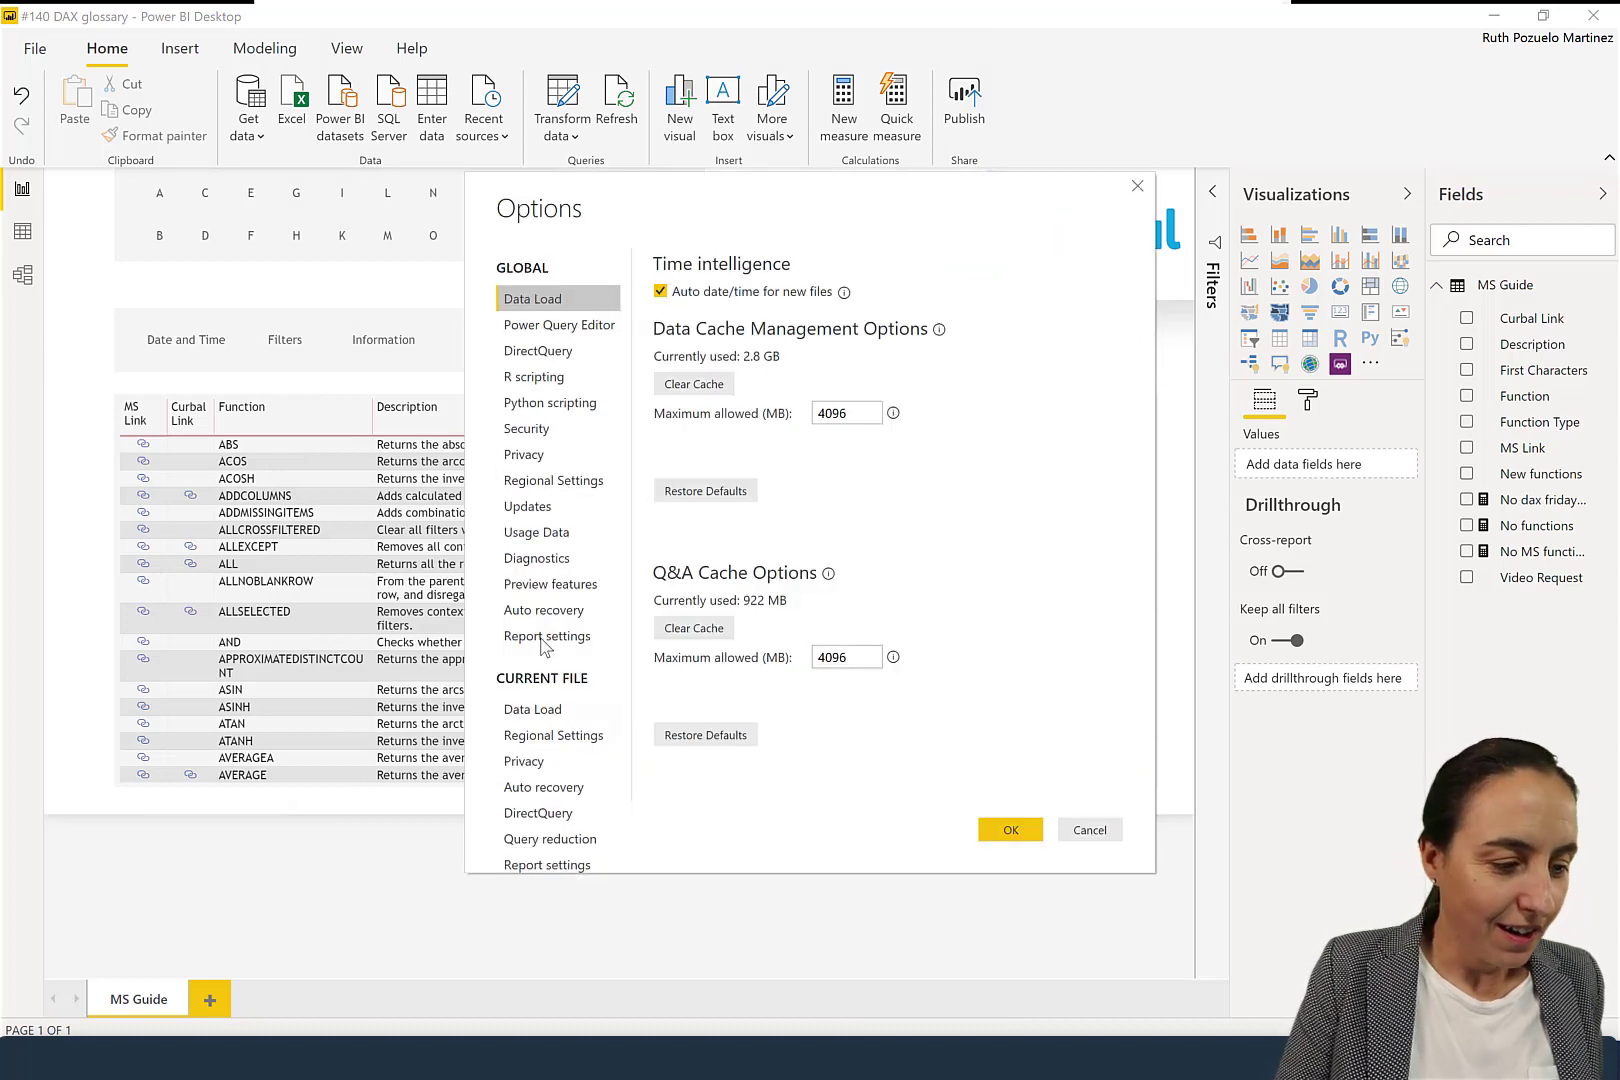
{"action": "left_click", "coordinate": [558, 537]}
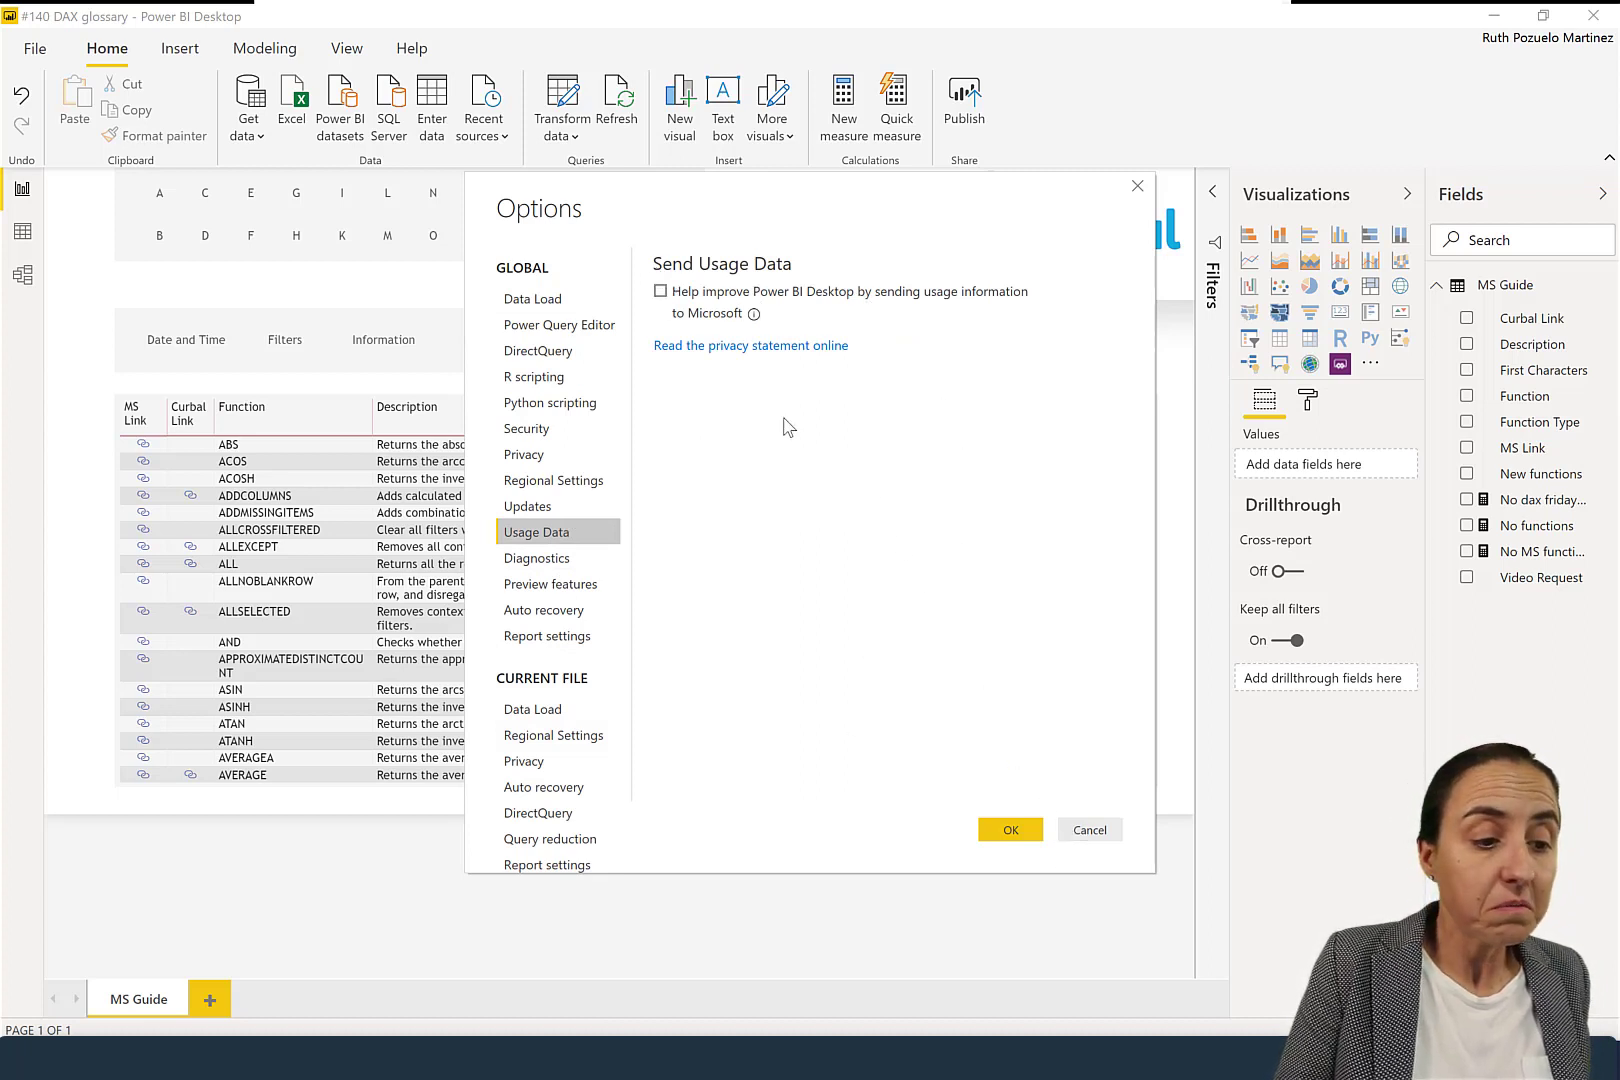
{"action": "left_click", "coordinate": [1095, 835]}
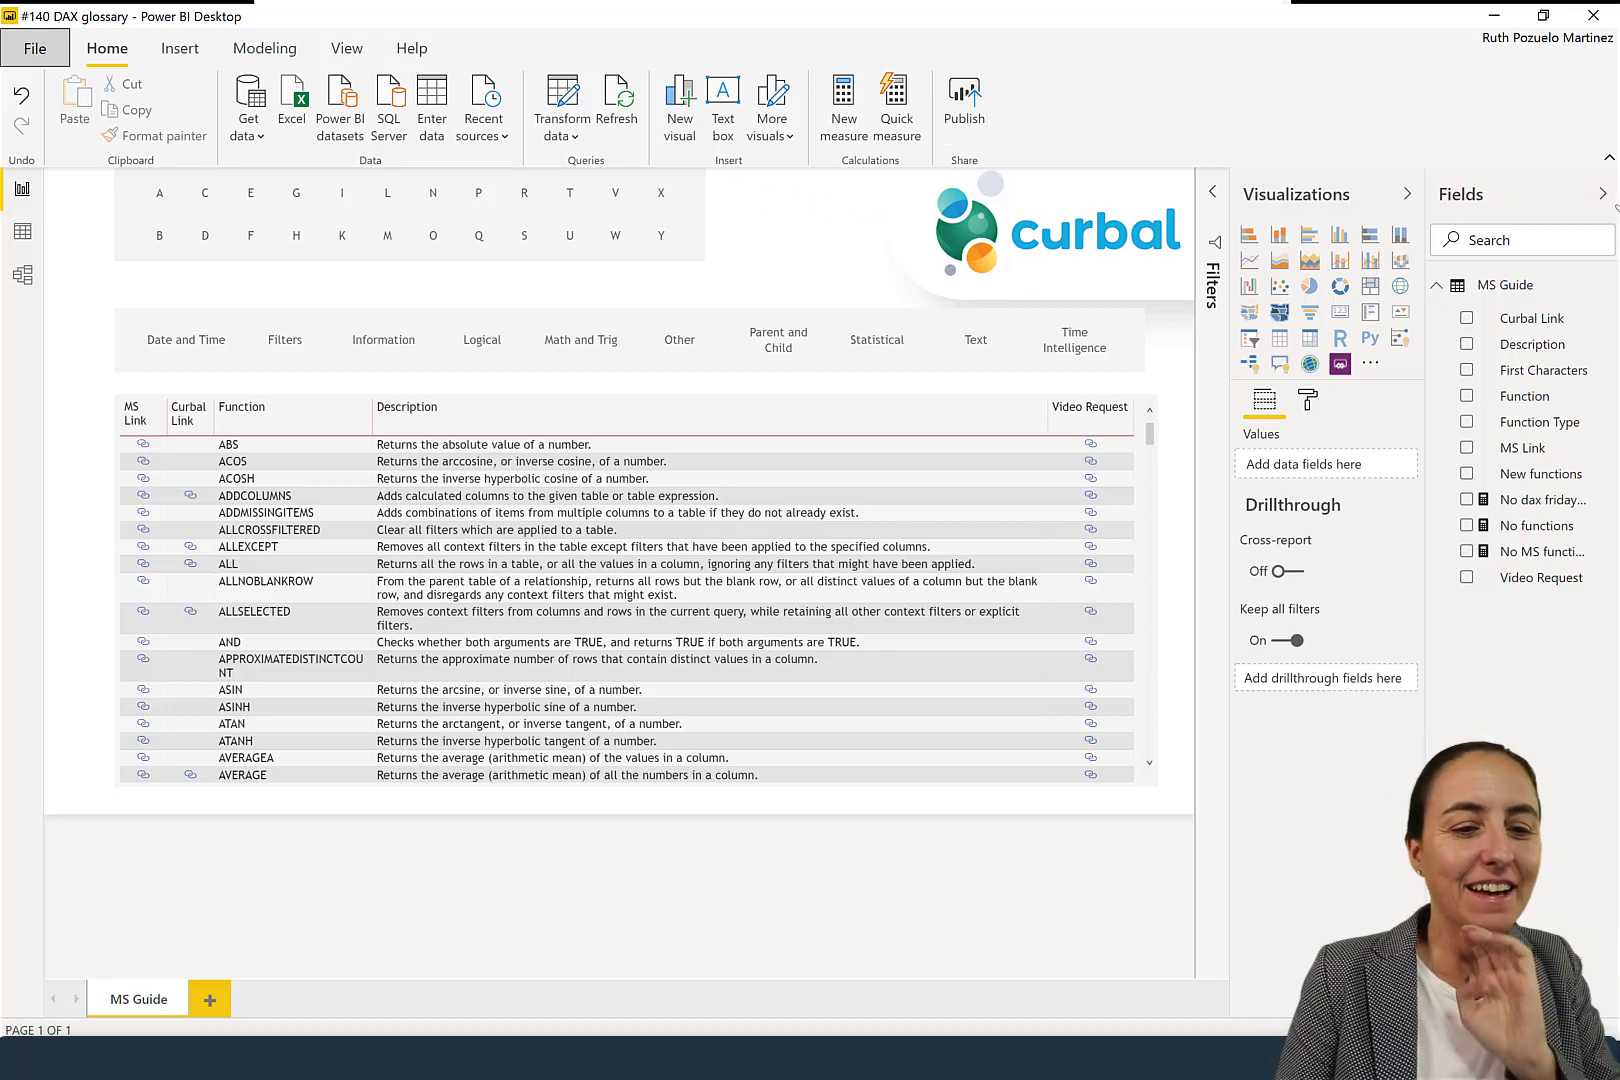
Switch to the simplified single-row ribbon with the Switch ribbons chevron
{"action": "left_click", "coordinate": [1608, 160]}
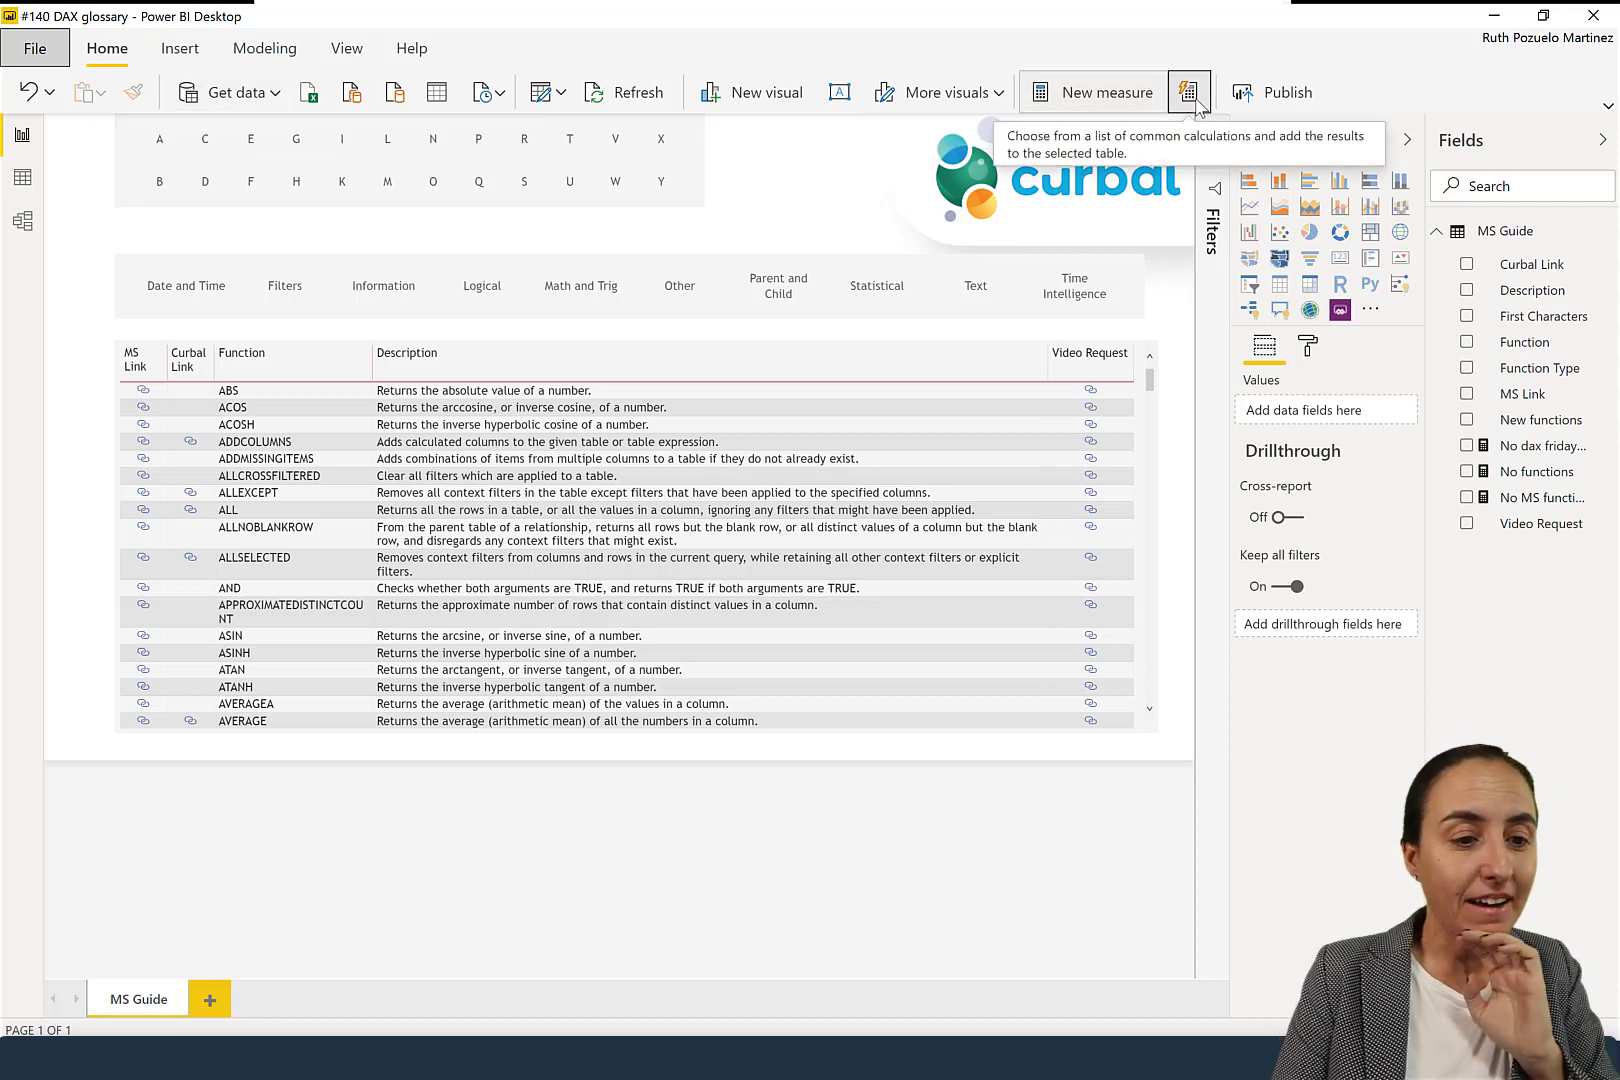
Expand the Modeling ribbon, compare it with Untitled's Modeling tab, minimize Untitled, then return to Home
{"action": "left_click", "coordinate": [265, 50]}
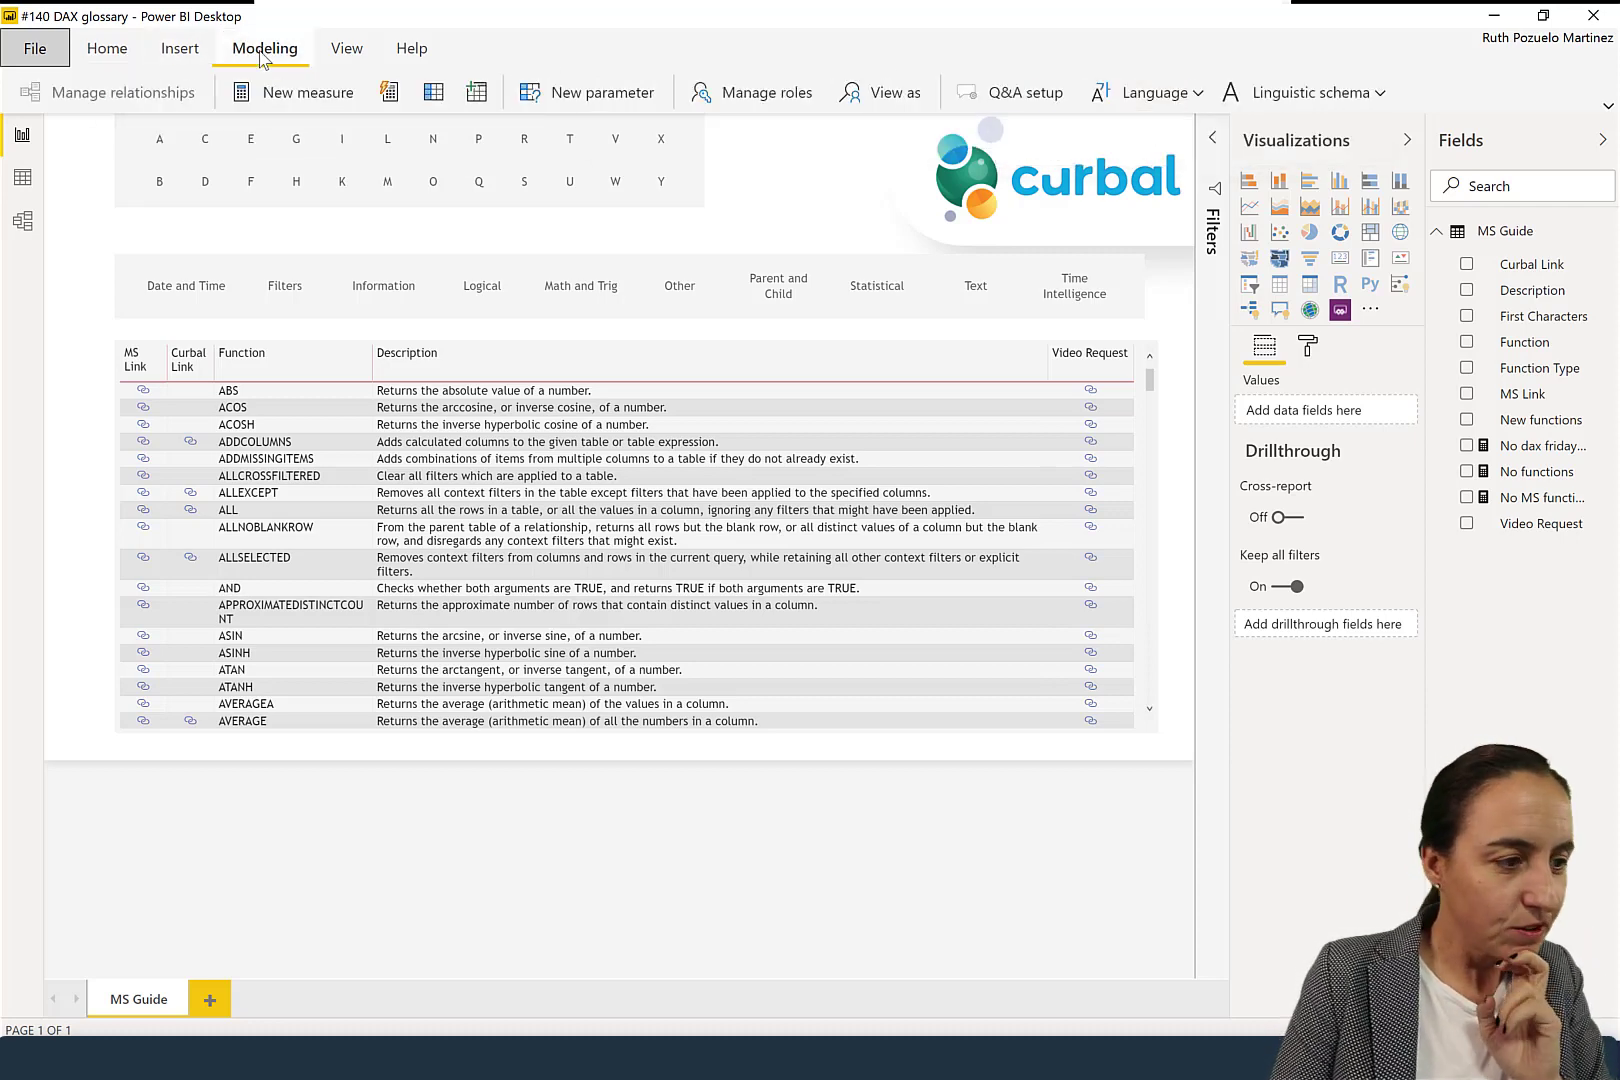
{"action": "left_click", "coordinate": [1607, 106]}
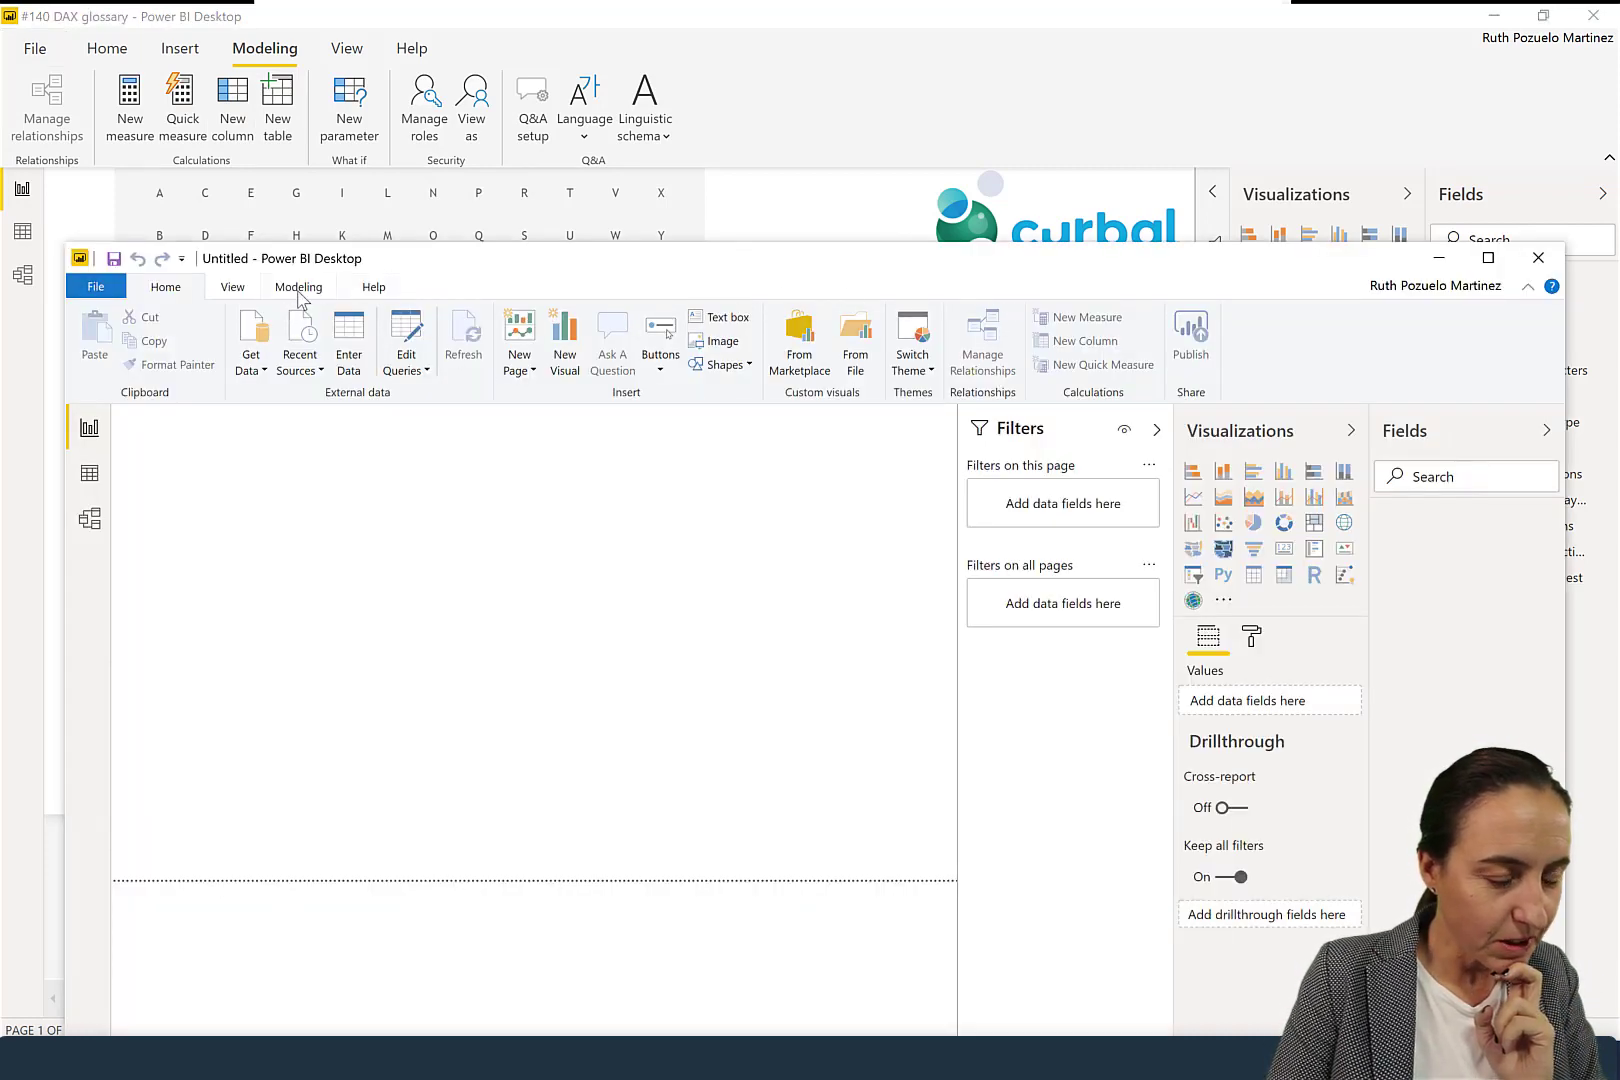
{"action": "left_click", "coordinate": [298, 288]}
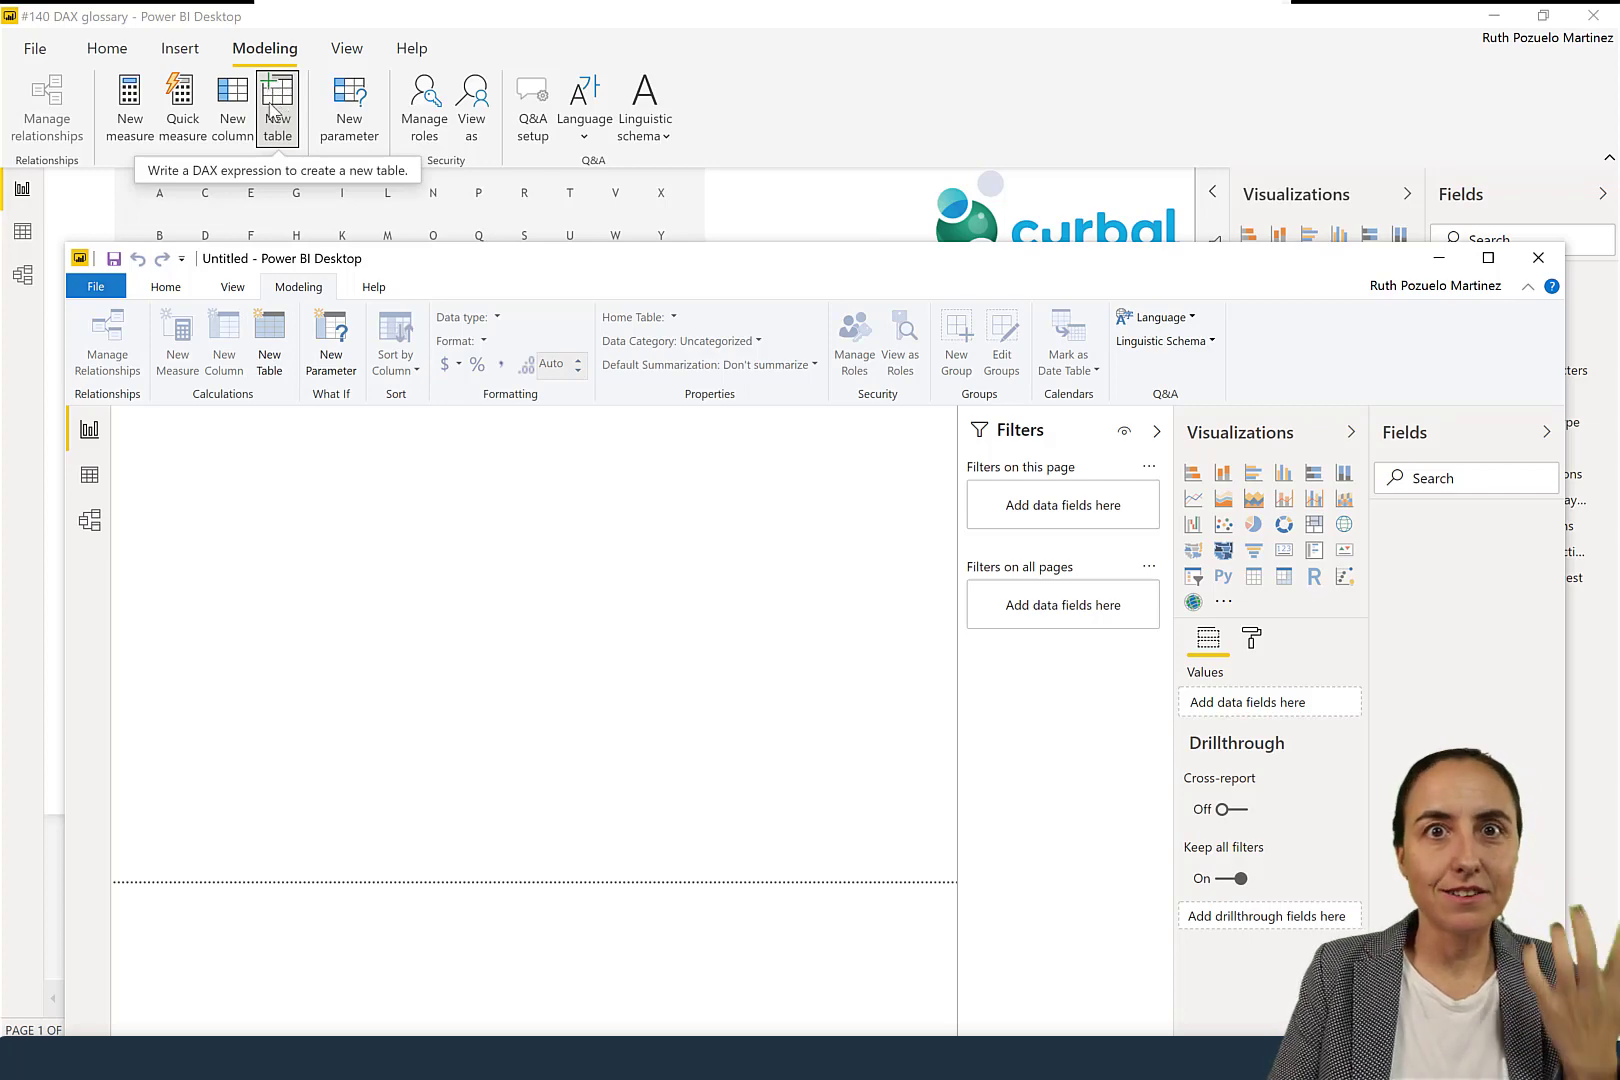
{"action": "left_click", "coordinate": [1438, 259]}
{"action": "left_click", "coordinate": [119, 58]}
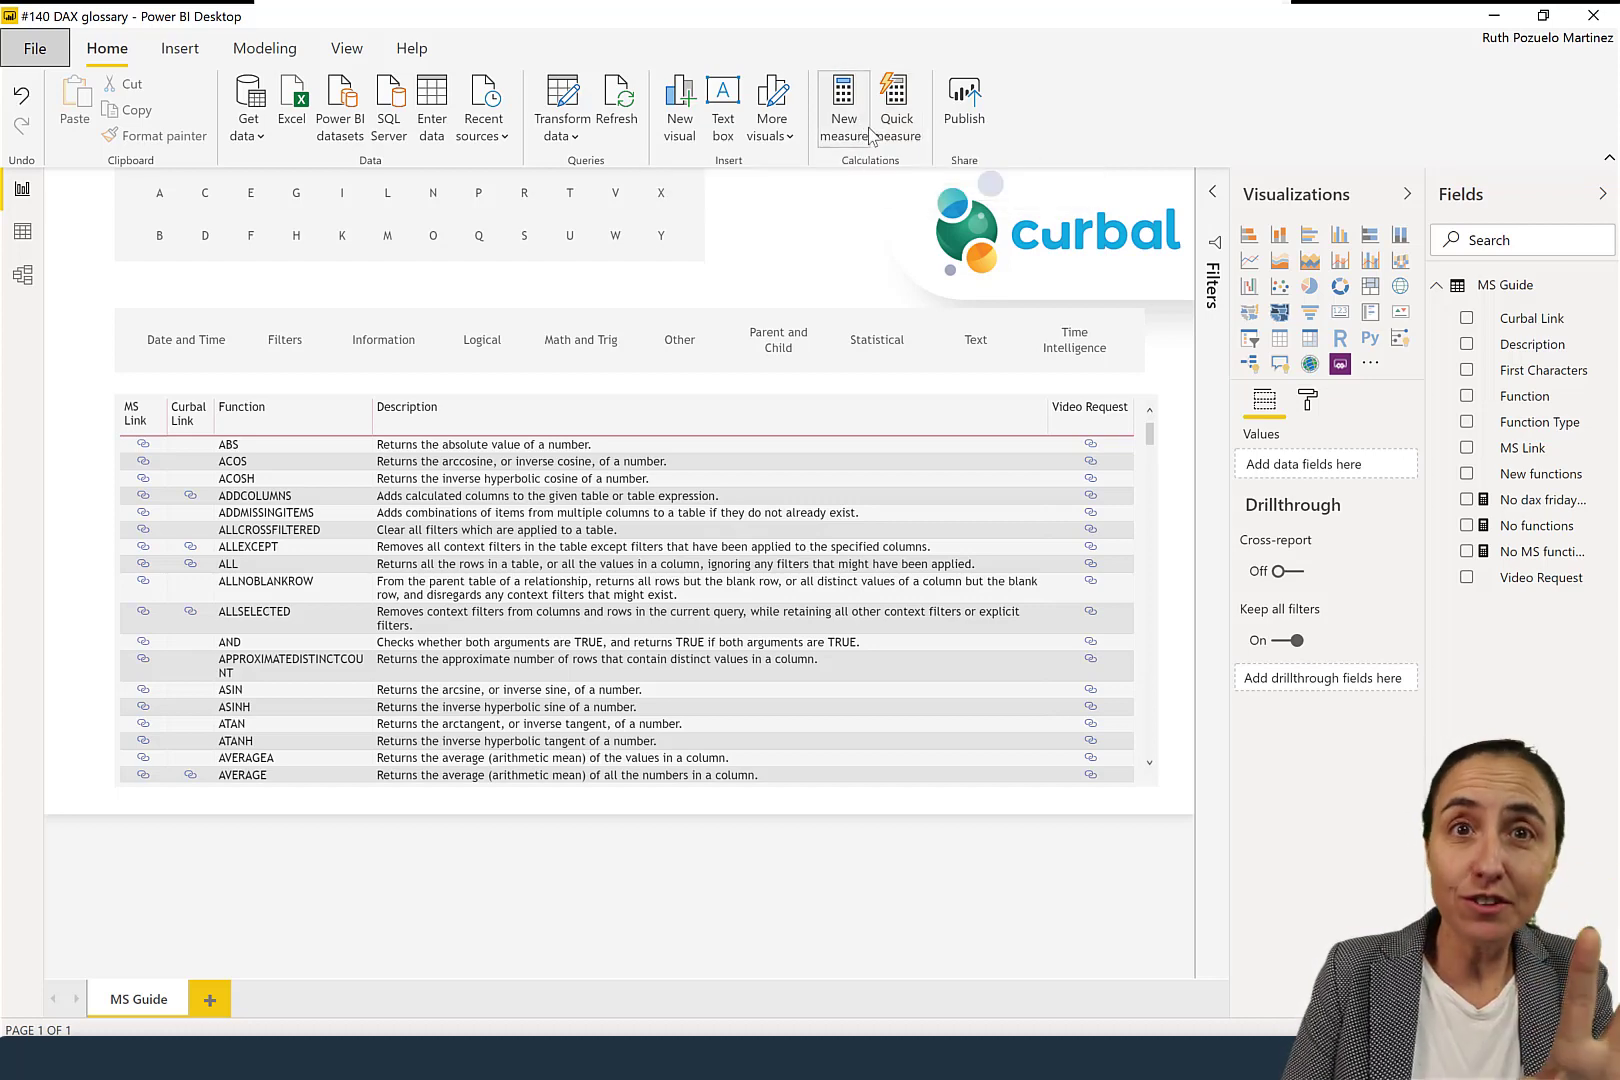
Check the Modeling and Home tabs, then collapse the ribbon into a single row
{"action": "left_click", "coordinate": [291, 61]}
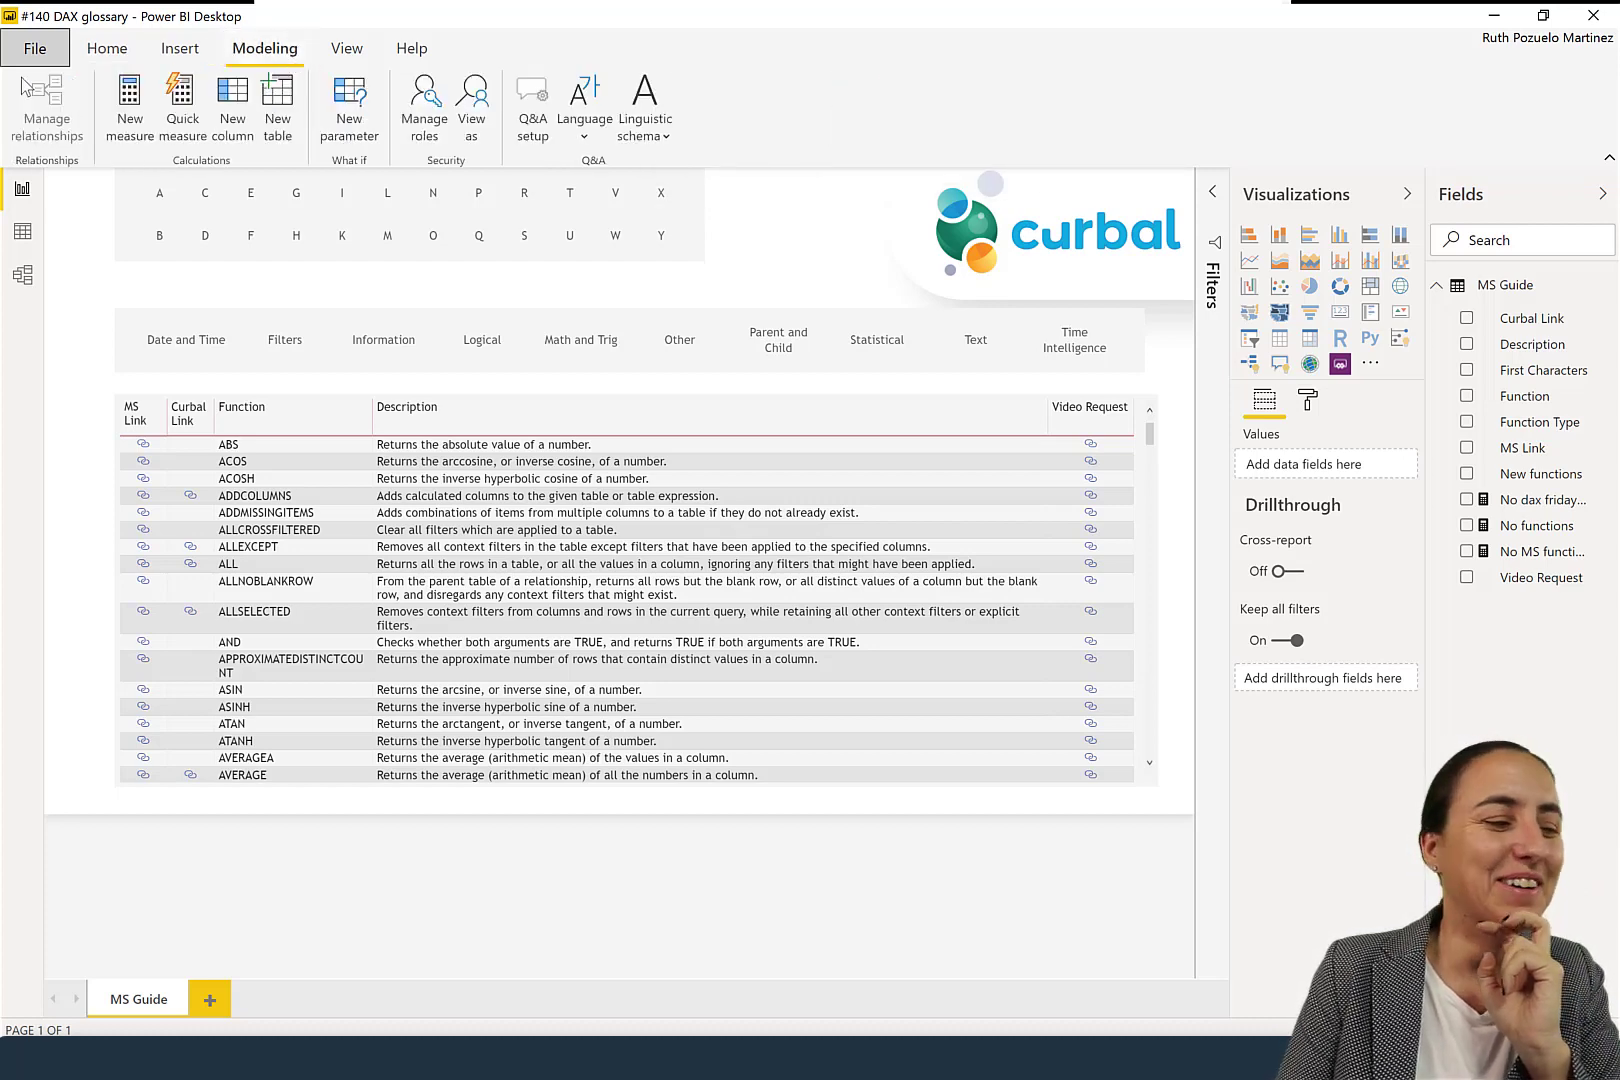
{"action": "left_click", "coordinate": [107, 48]}
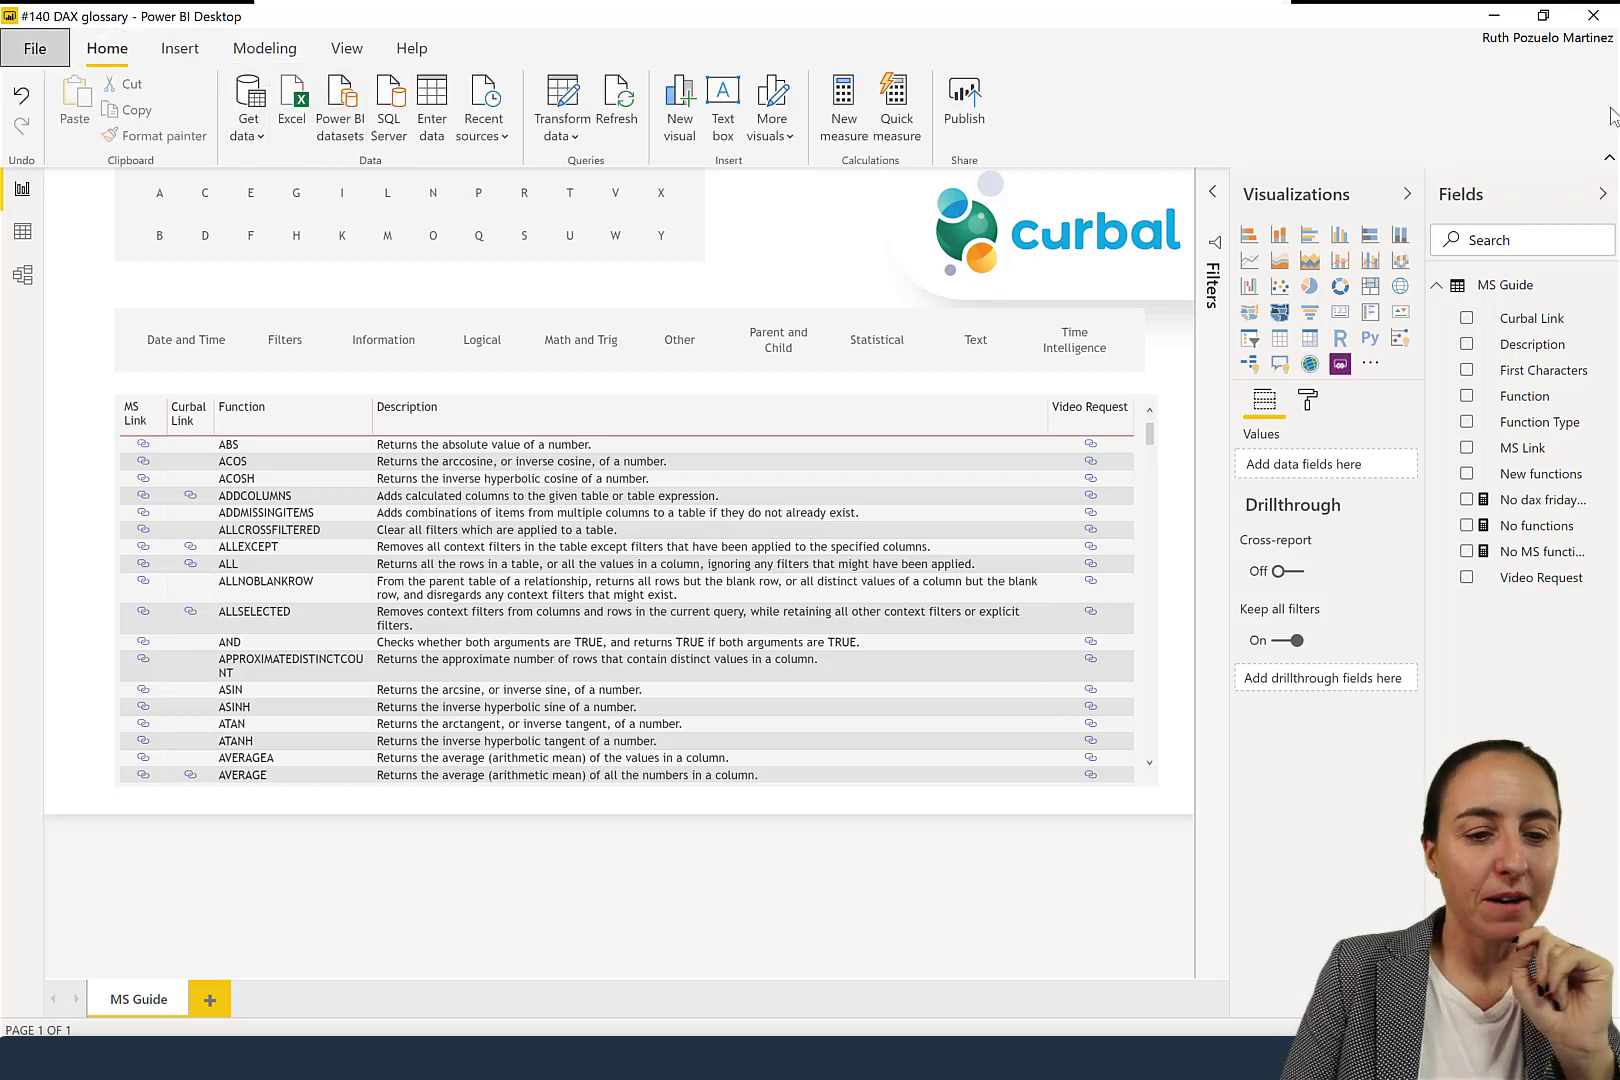
{"action": "left_click", "coordinate": [1609, 157]}
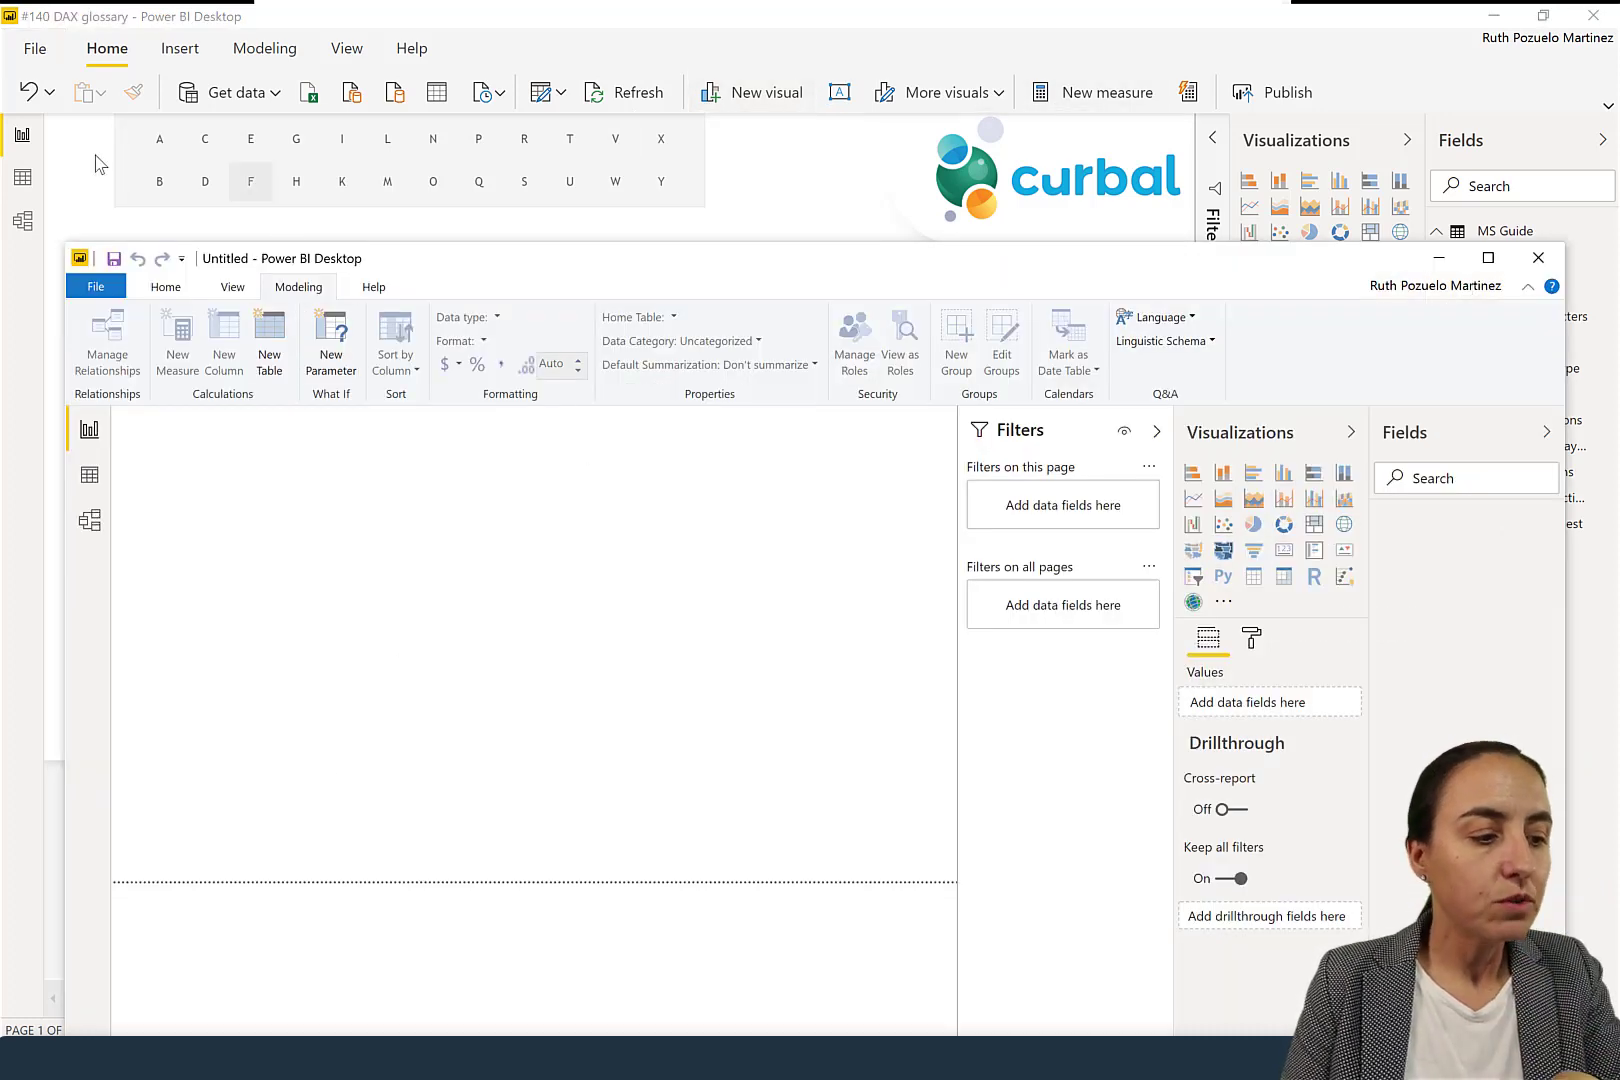
Show the Home commands in the Untitled window
{"action": "left_click", "coordinate": [166, 290]}
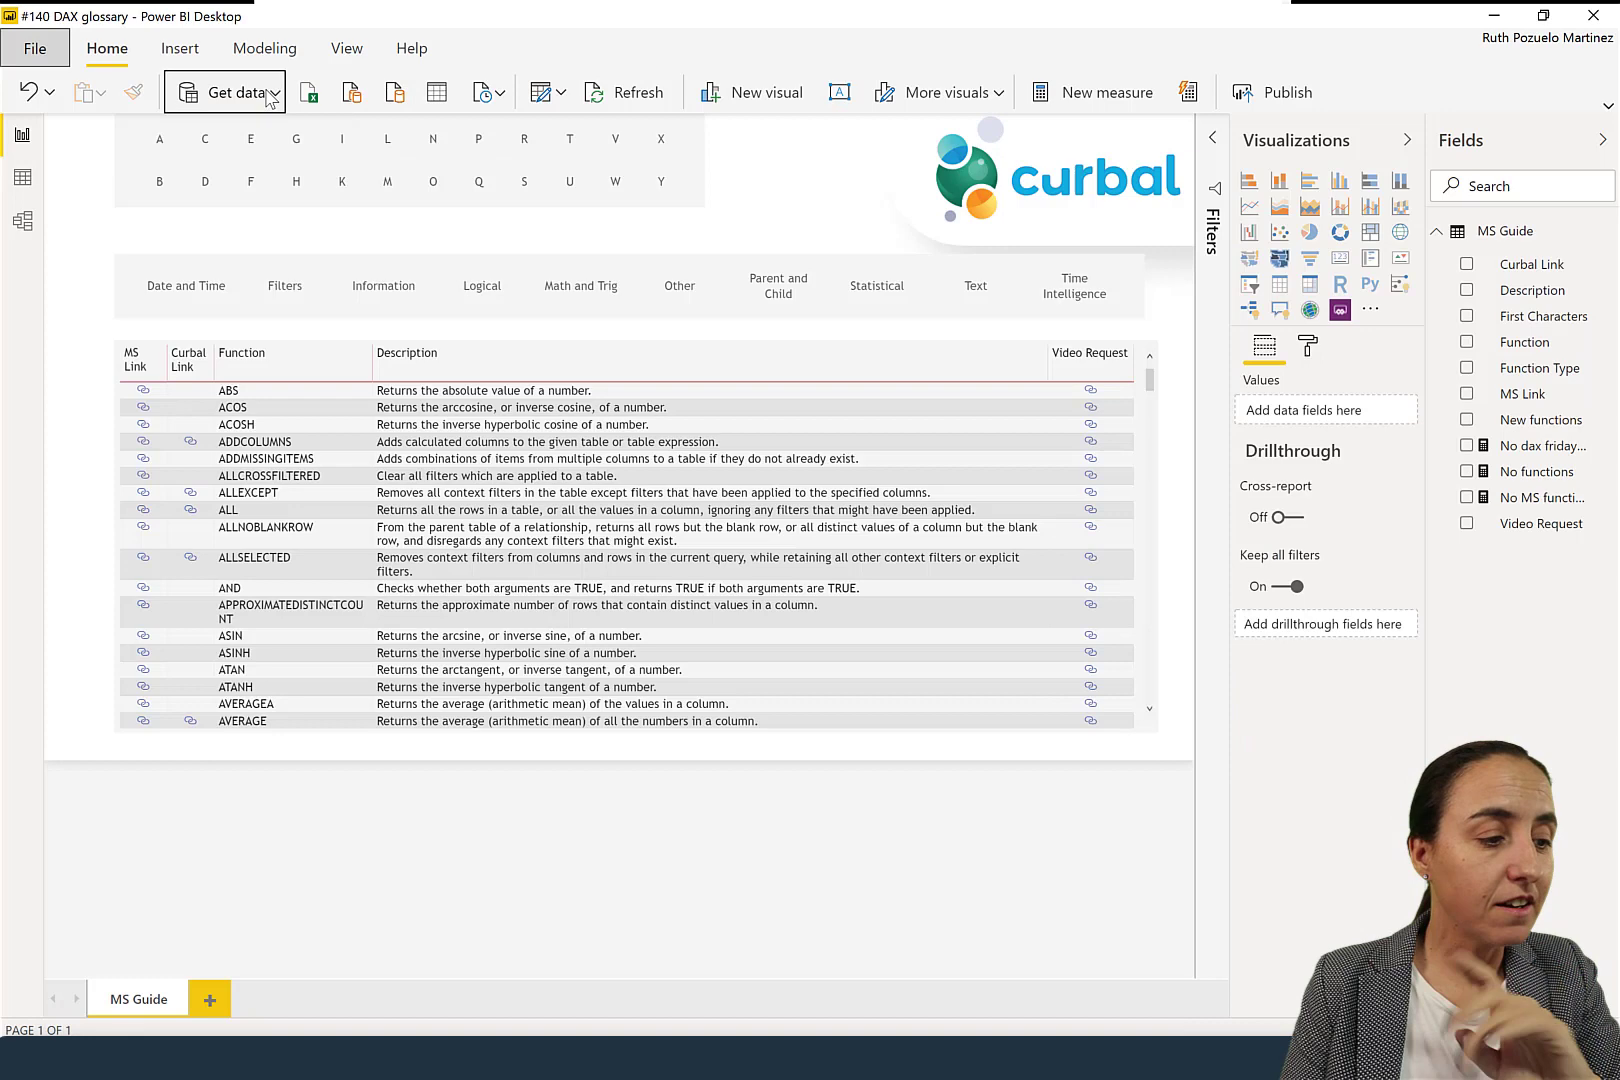
Review the Get data common sources list, close it, and bring Untitled forward with Alt+Tab
{"action": "left_click", "coordinate": [270, 96]}
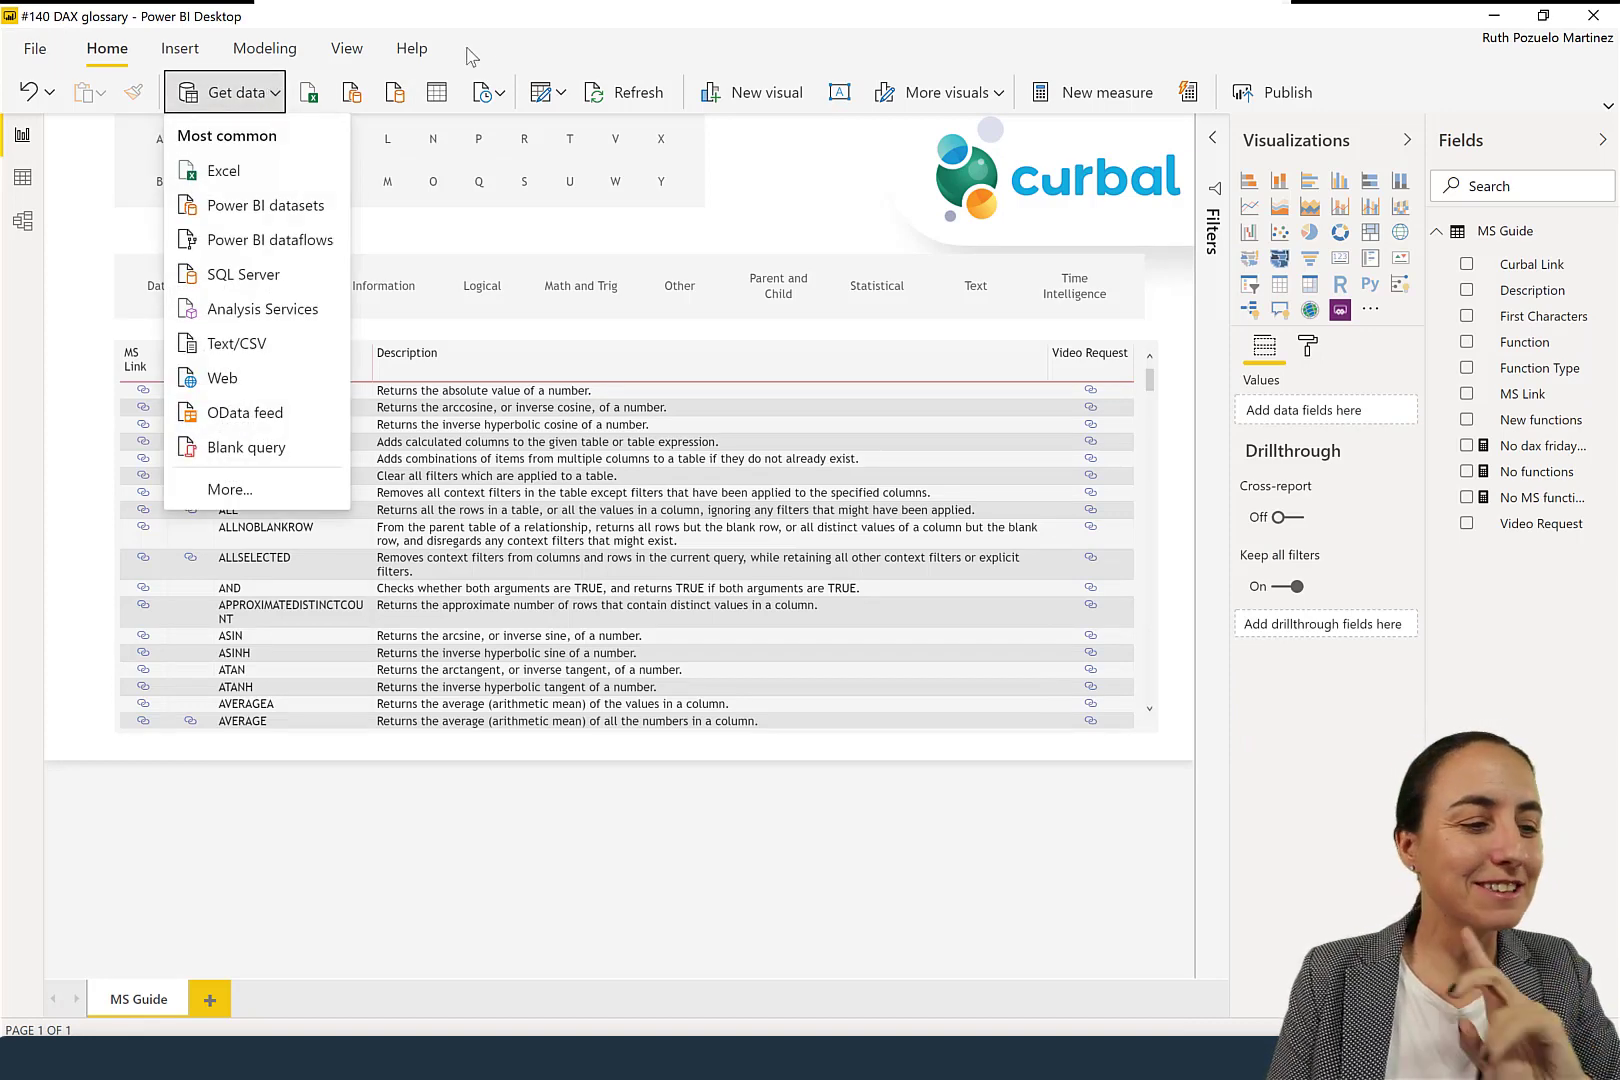
{"action": "left_click", "coordinate": [369, 857]}
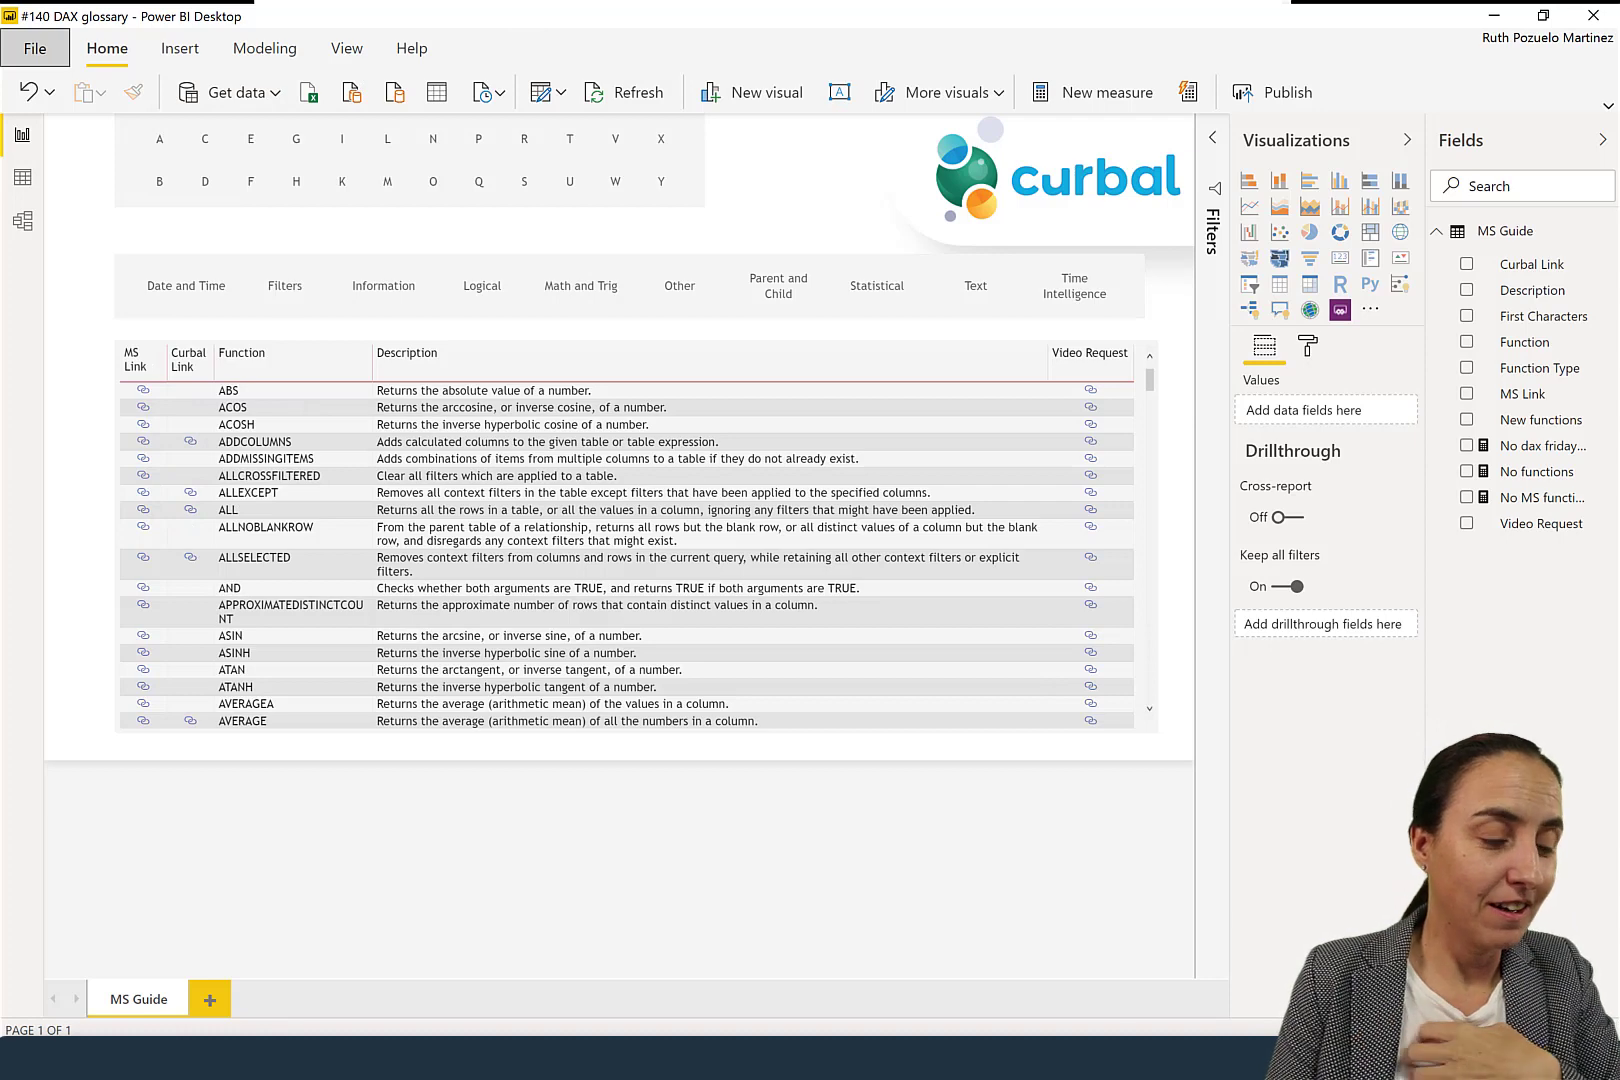
{"action": "key", "text": "alt+Tab"}
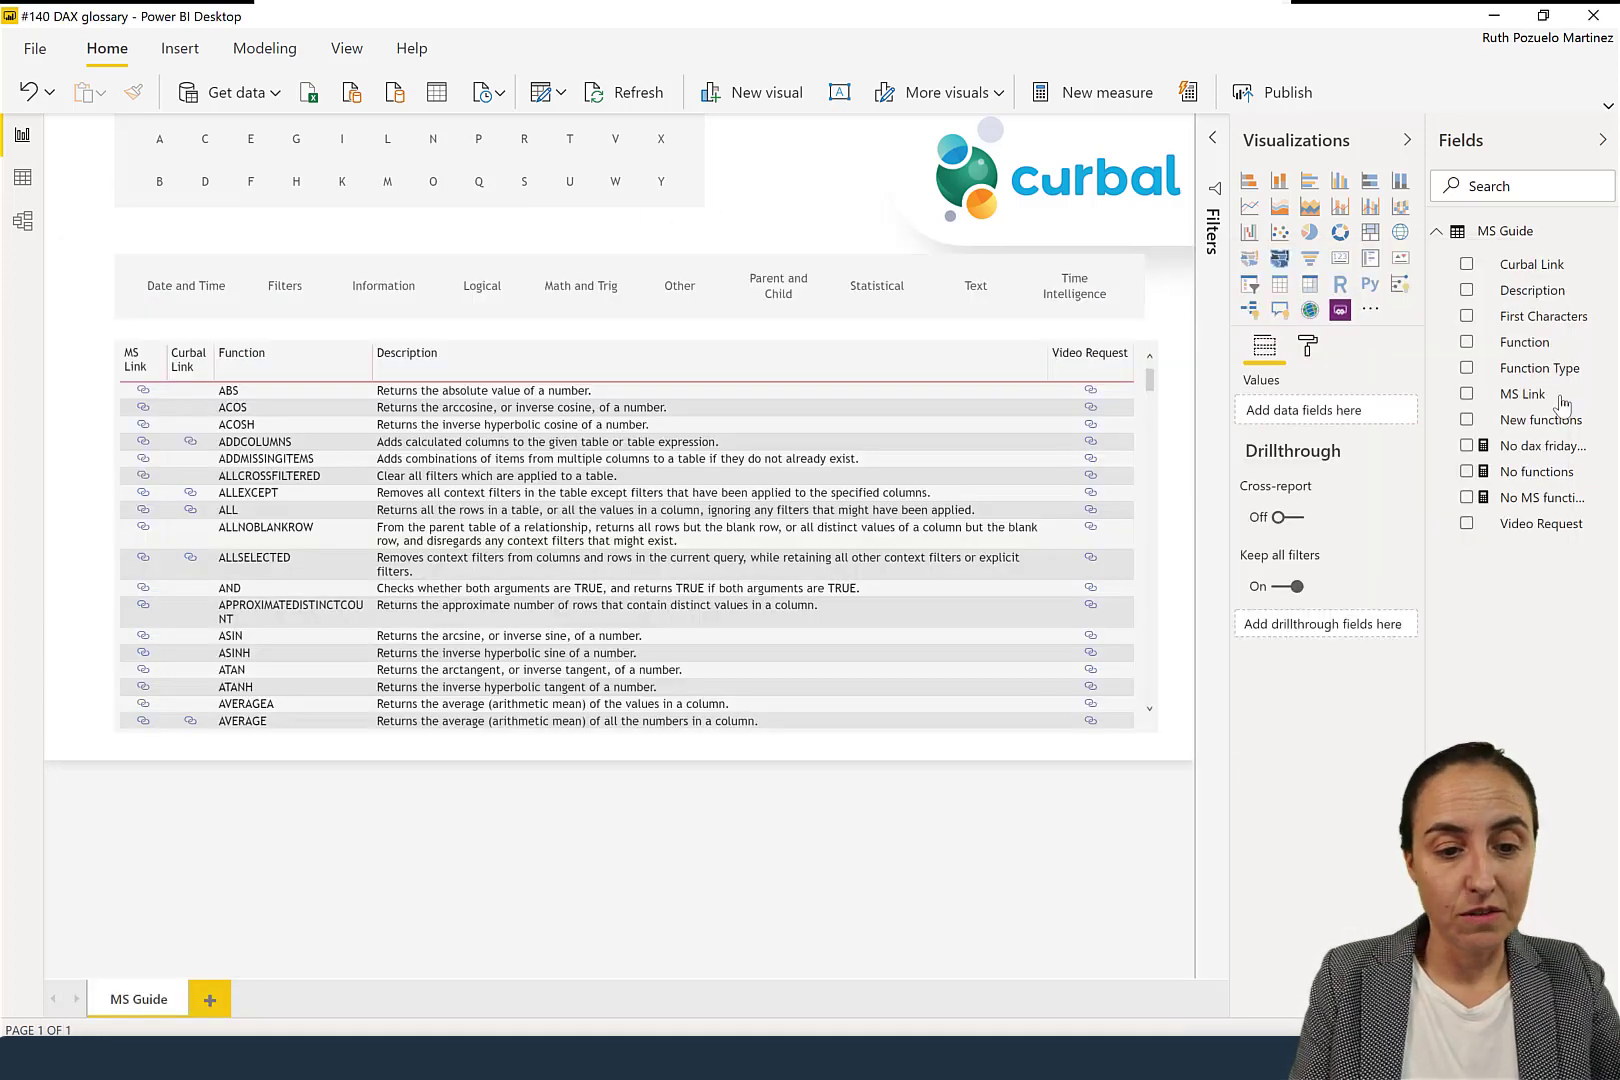
Select the New functions column, compare Column tools and Table tools, then expand the full ribbon
{"action": "left_click", "coordinate": [1545, 422]}
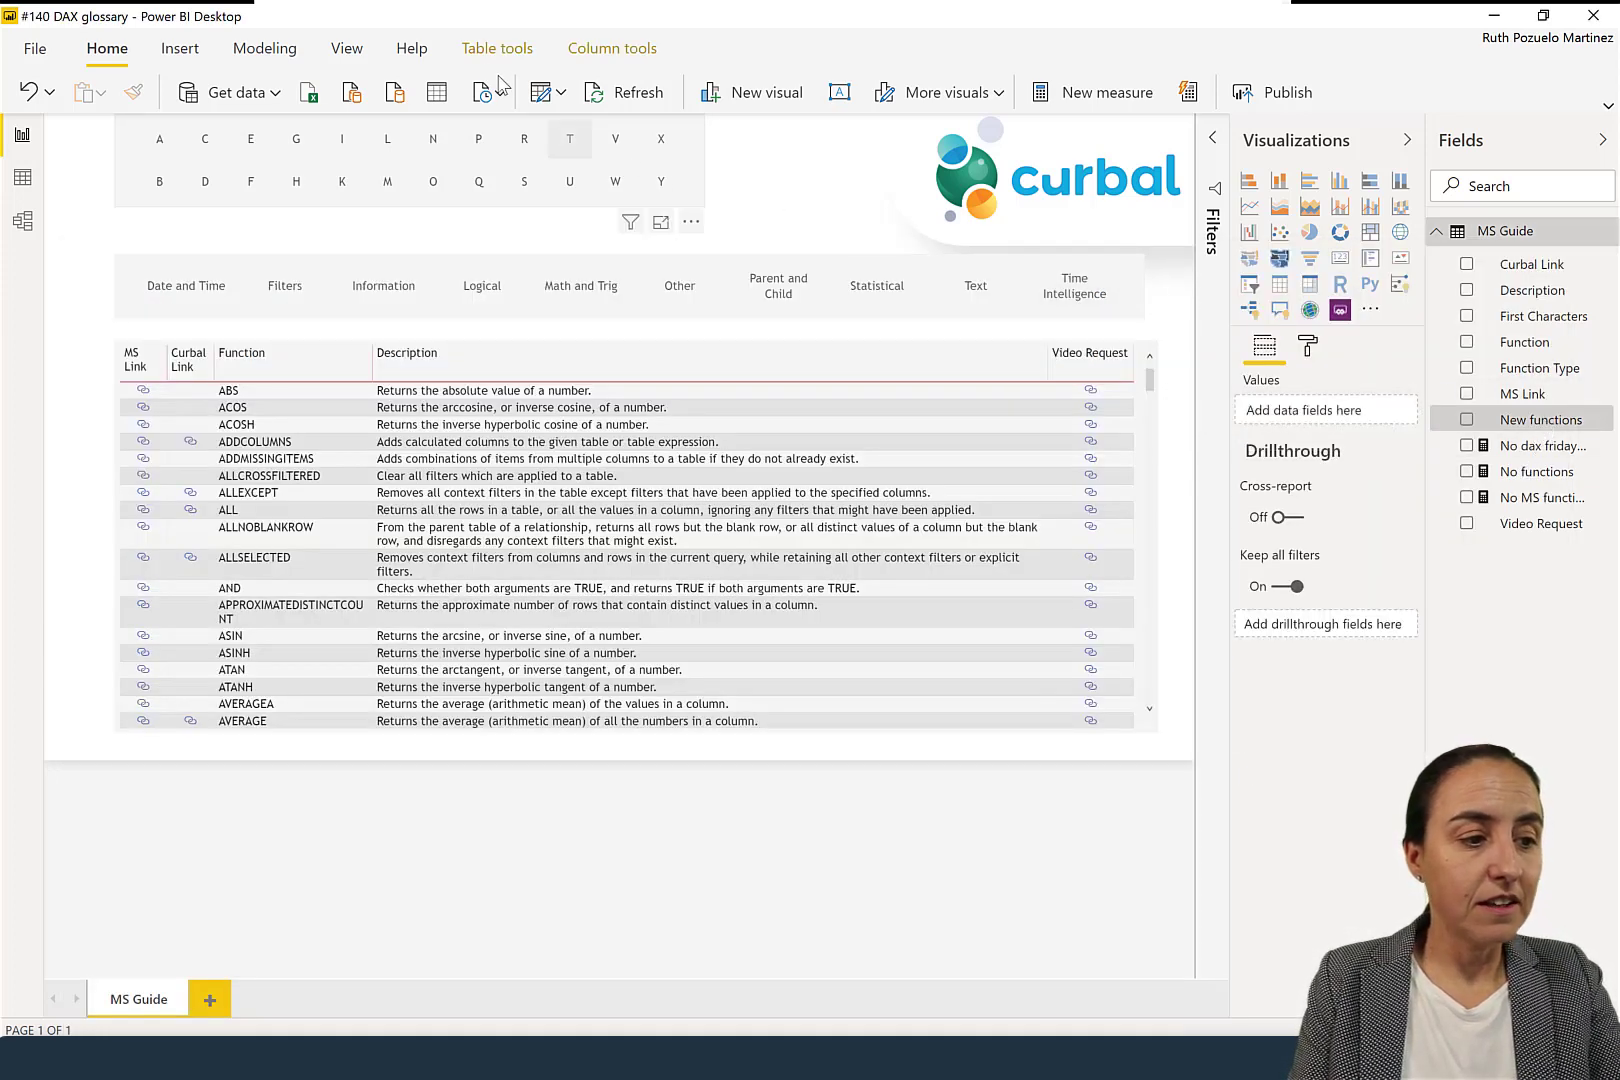
{"action": "left_click", "coordinate": [615, 50]}
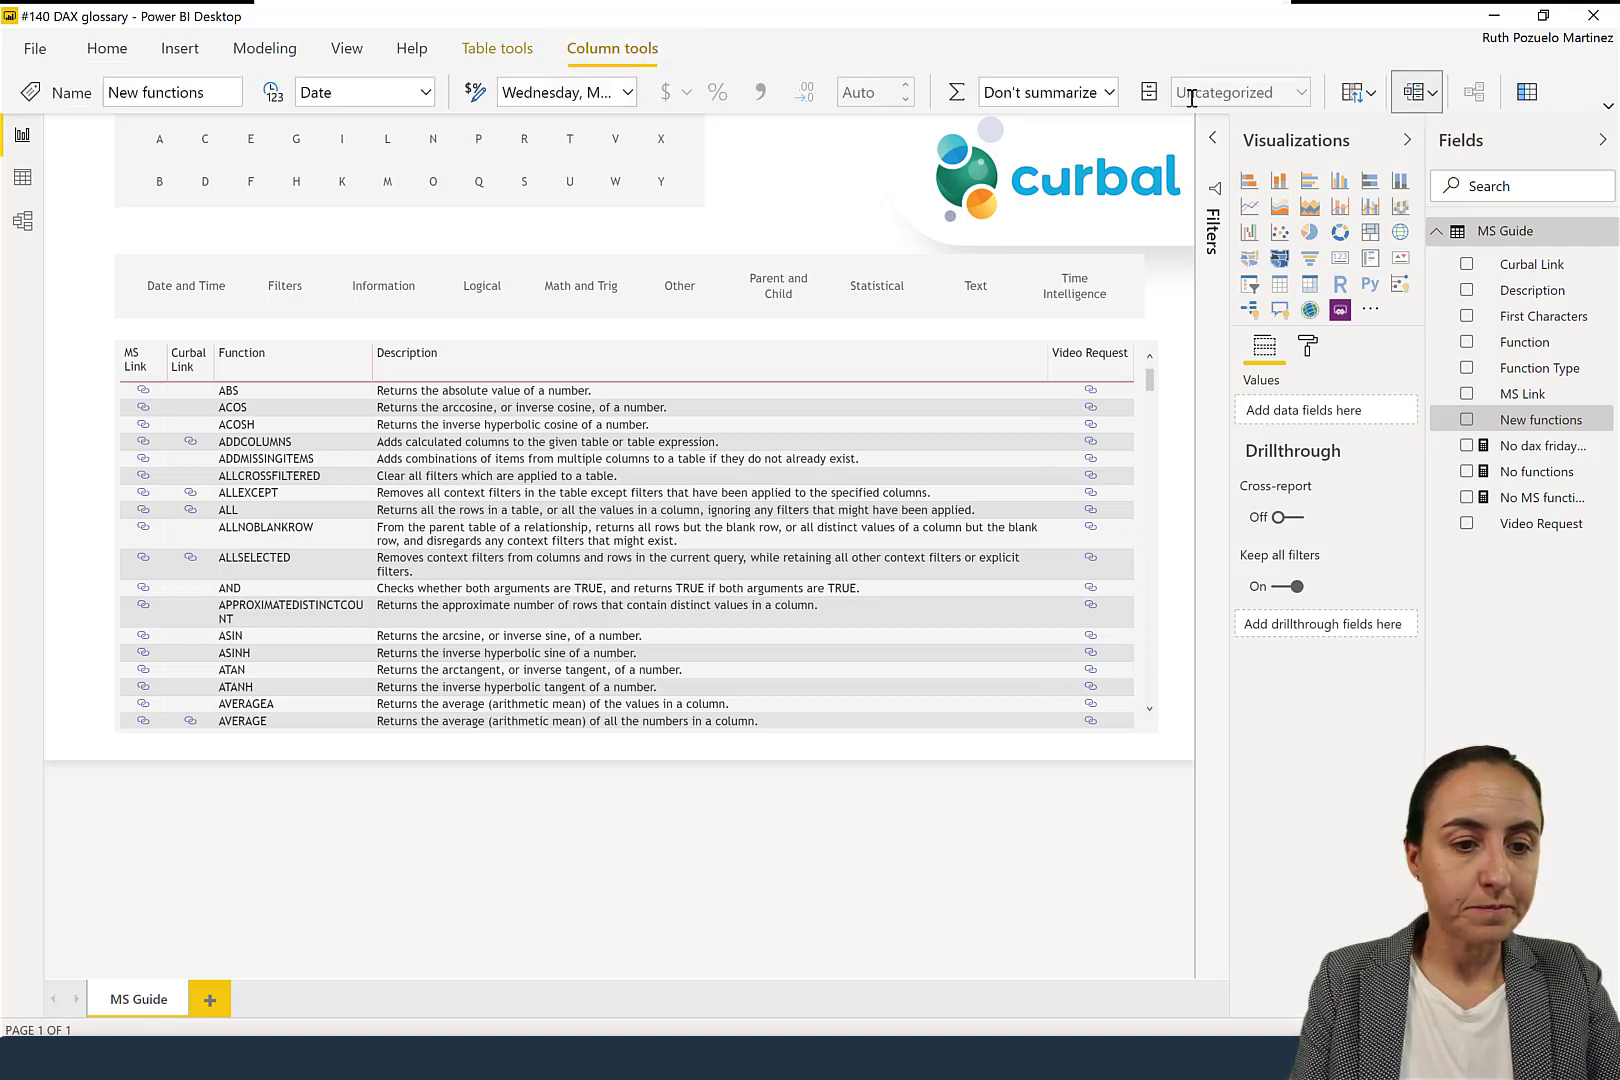
{"action": "left_click", "coordinate": [495, 50]}
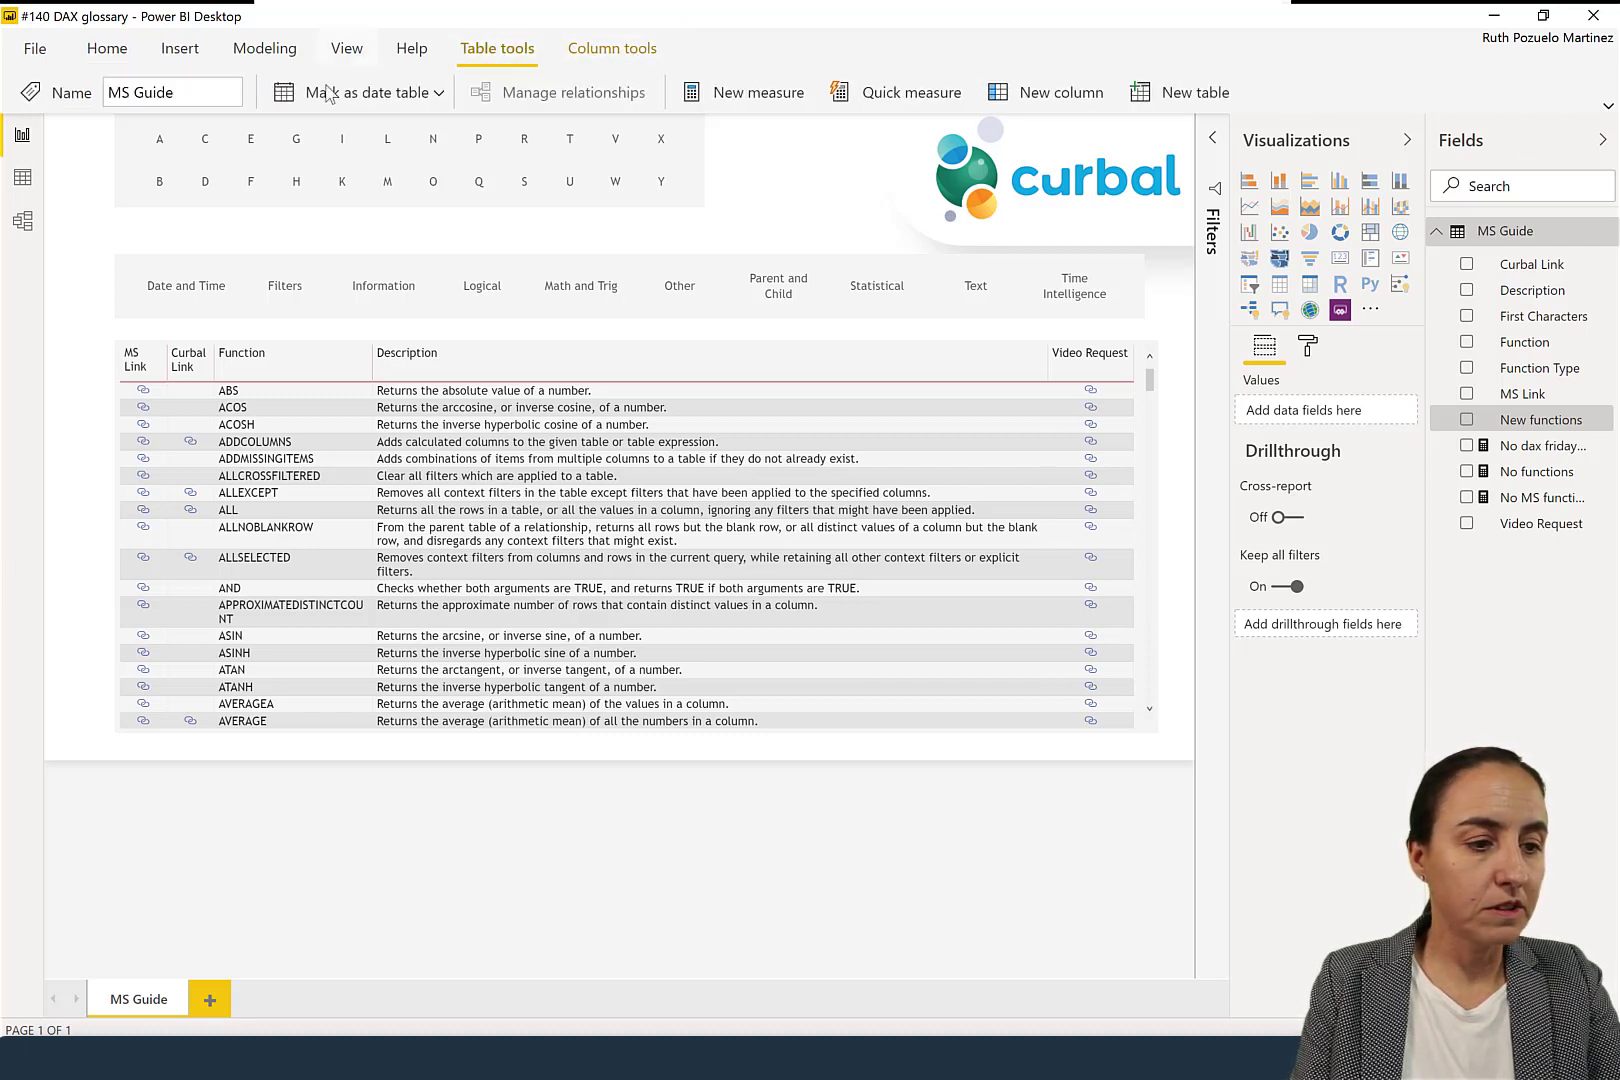
{"action": "left_click", "coordinate": [628, 50]}
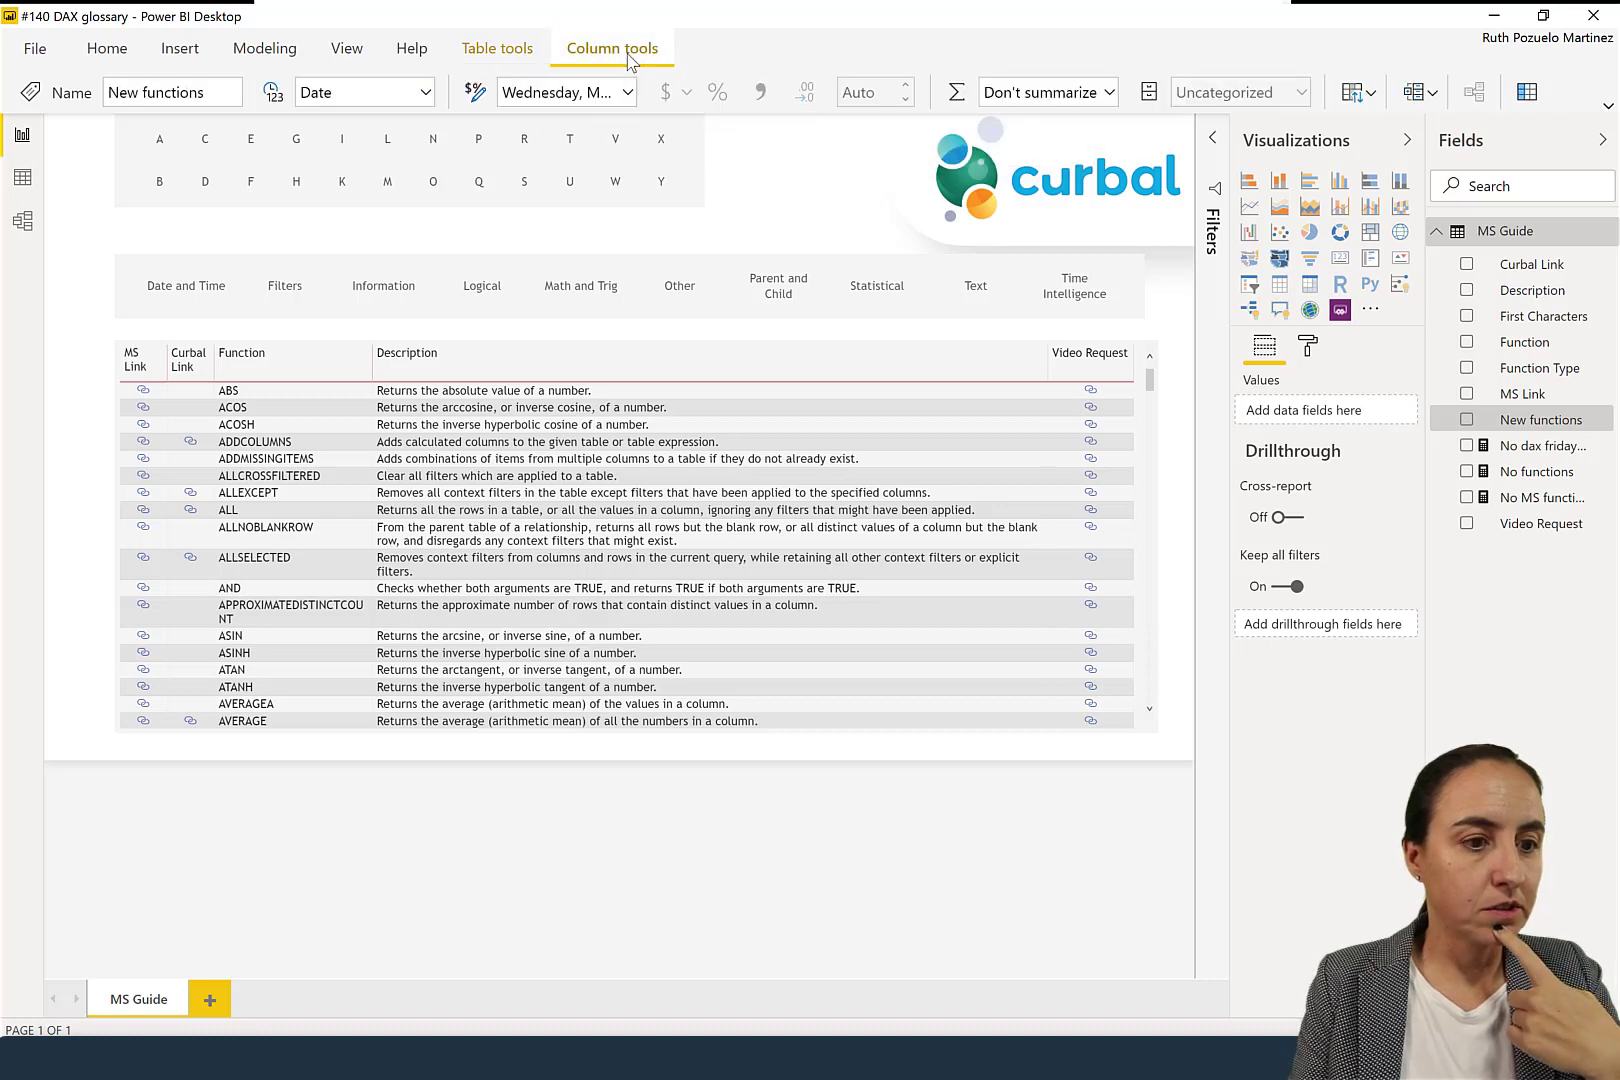
{"action": "left_click", "coordinate": [1607, 106]}
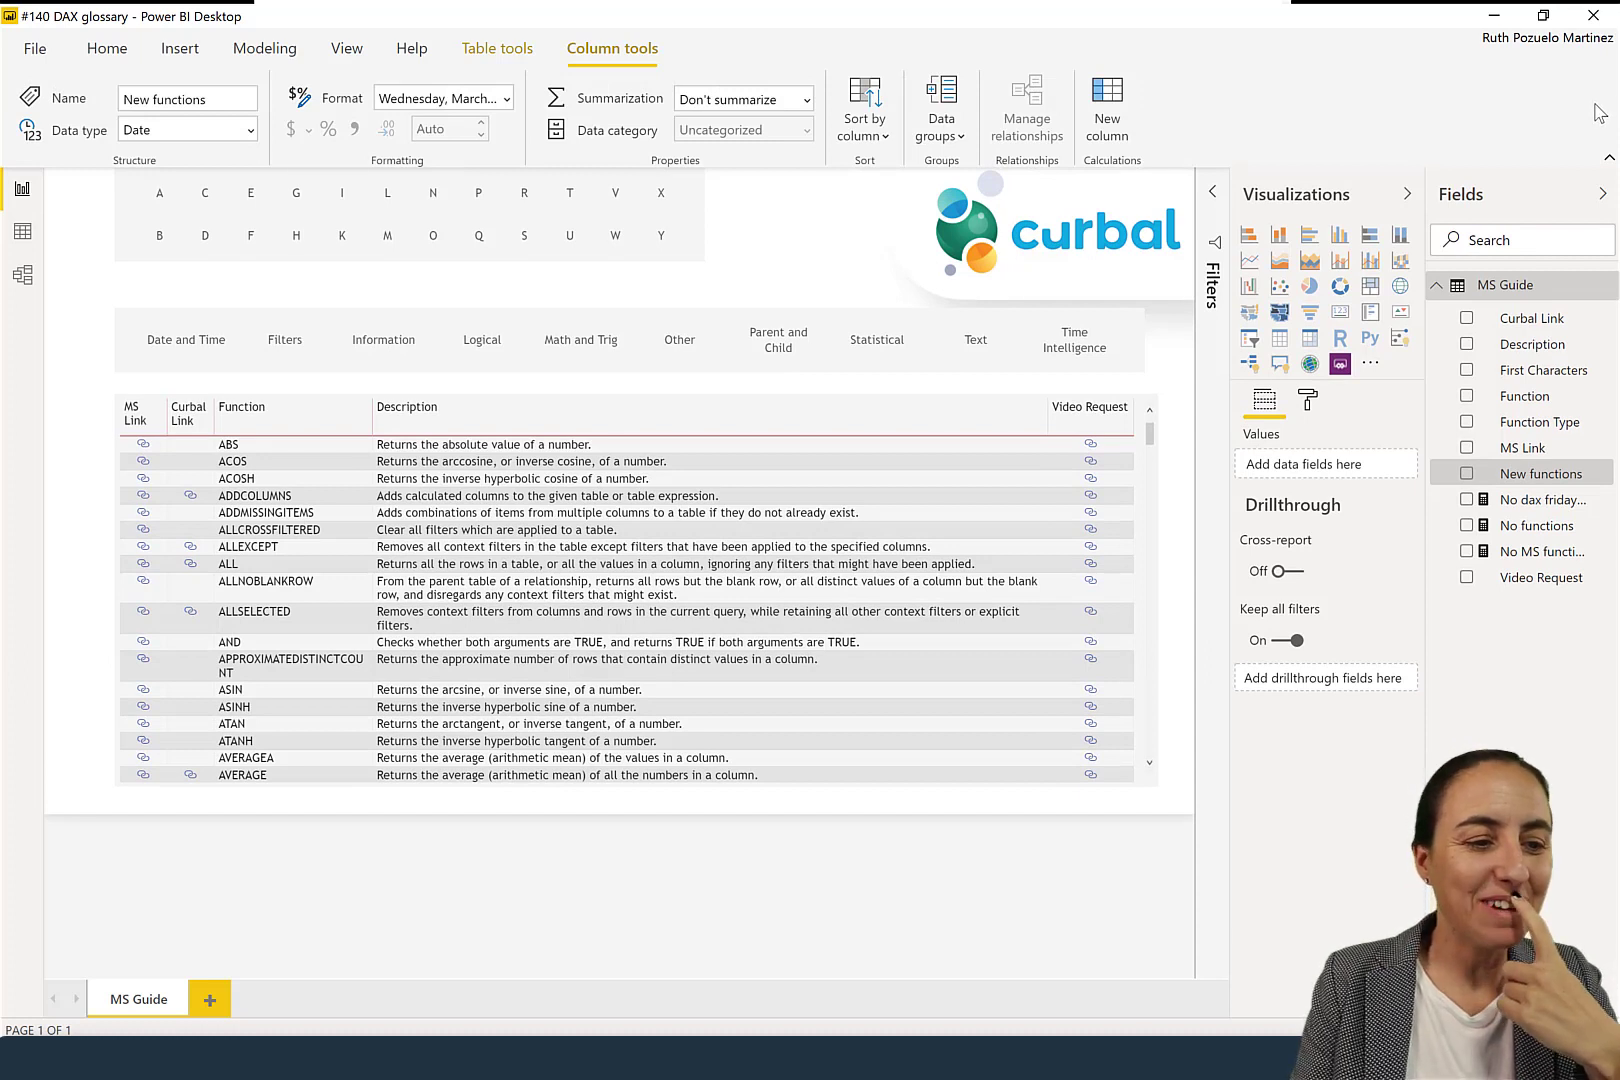
Tour the Table tools, Help and Home tabs, and briefly view the File menu
{"action": "left_click", "coordinate": [491, 53]}
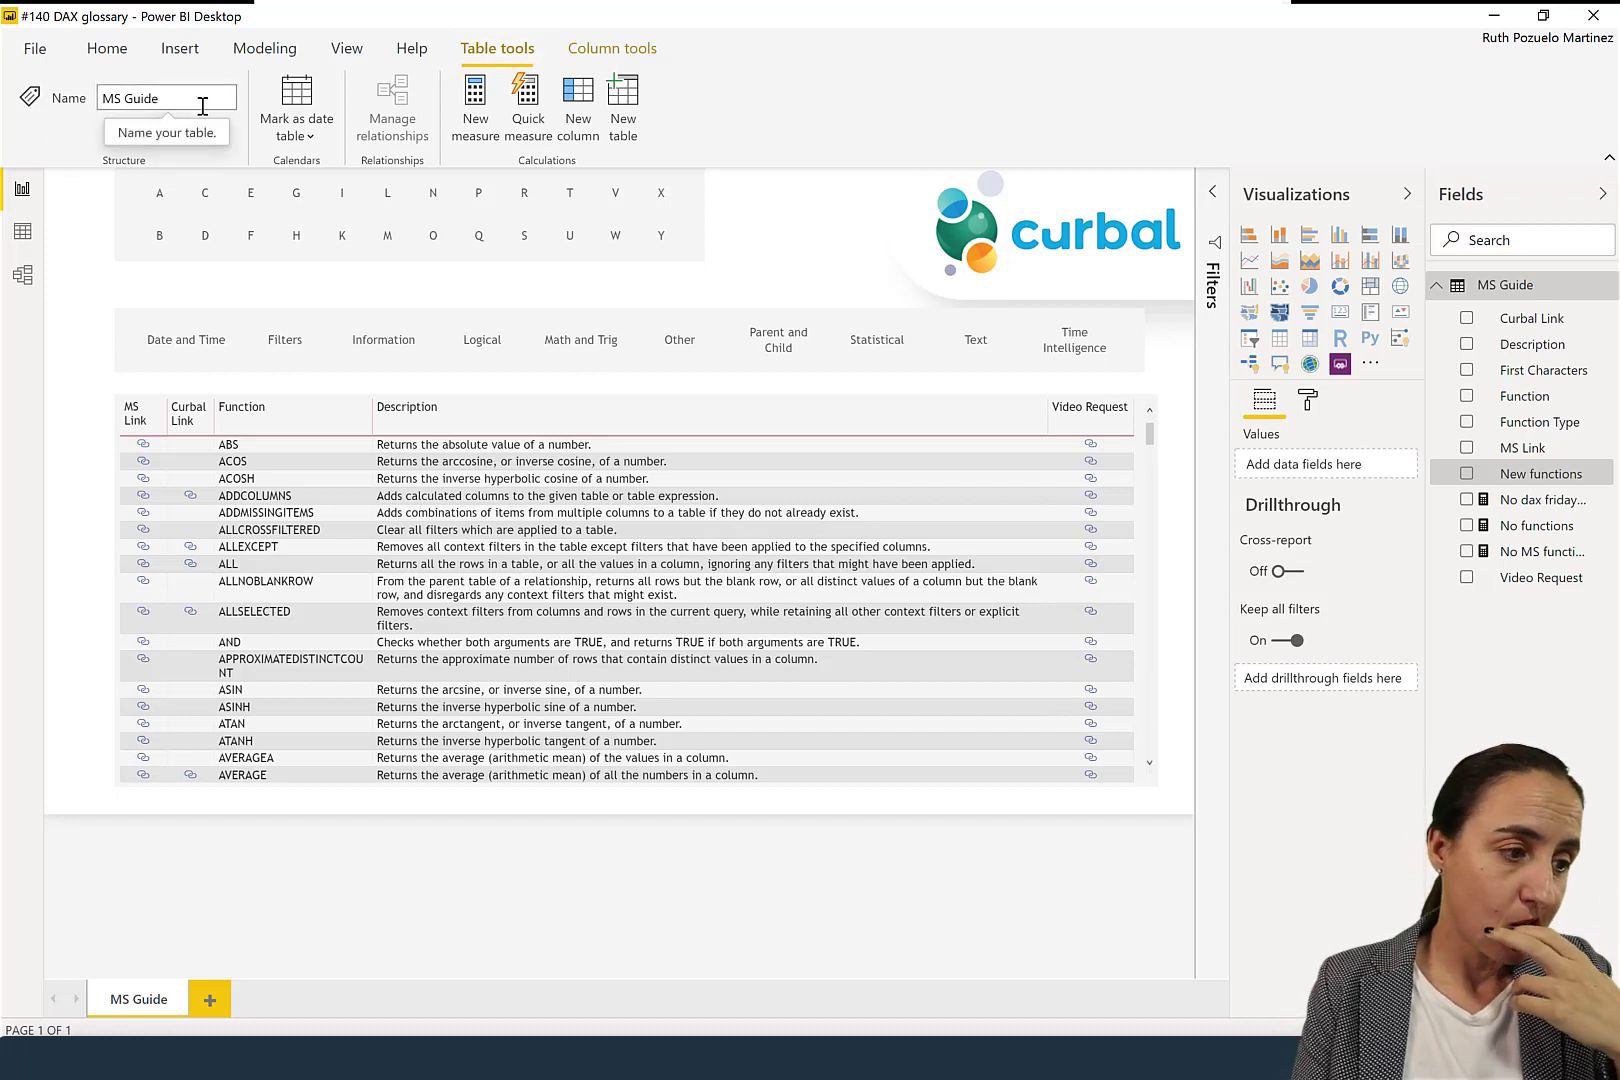
{"action": "left_click", "coordinate": [410, 48]}
{"action": "left_click", "coordinate": [122, 60]}
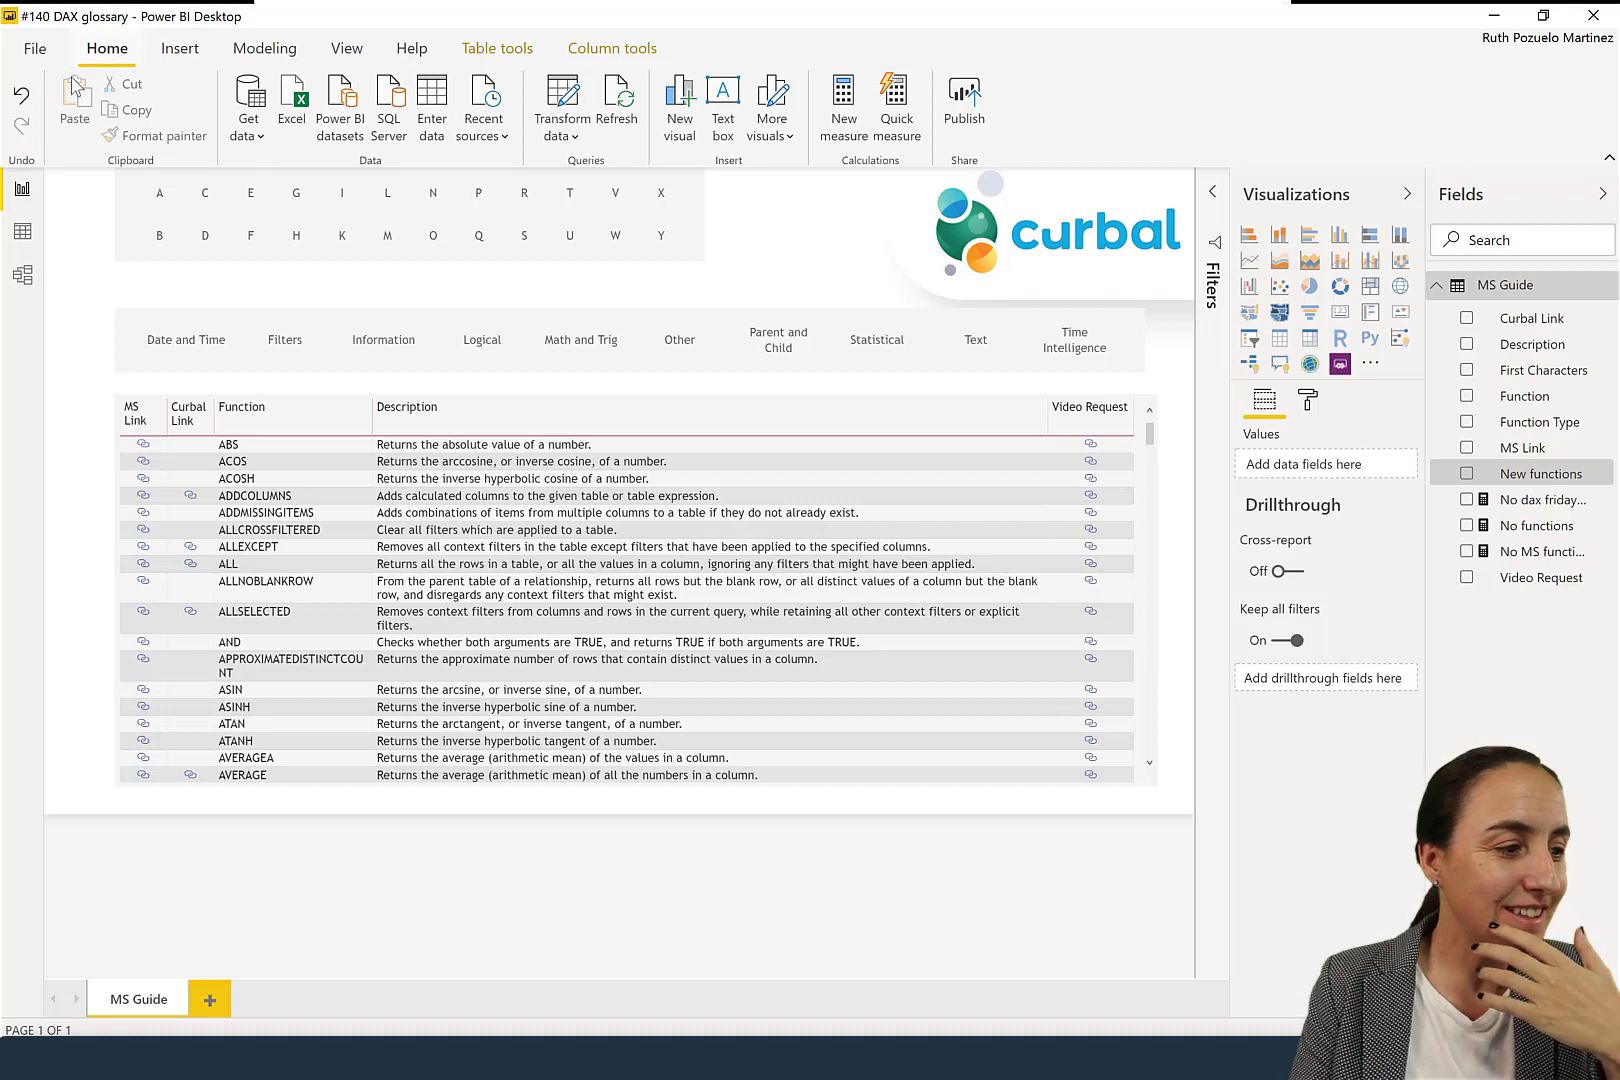
{"action": "left_click", "coordinate": [36, 50]}
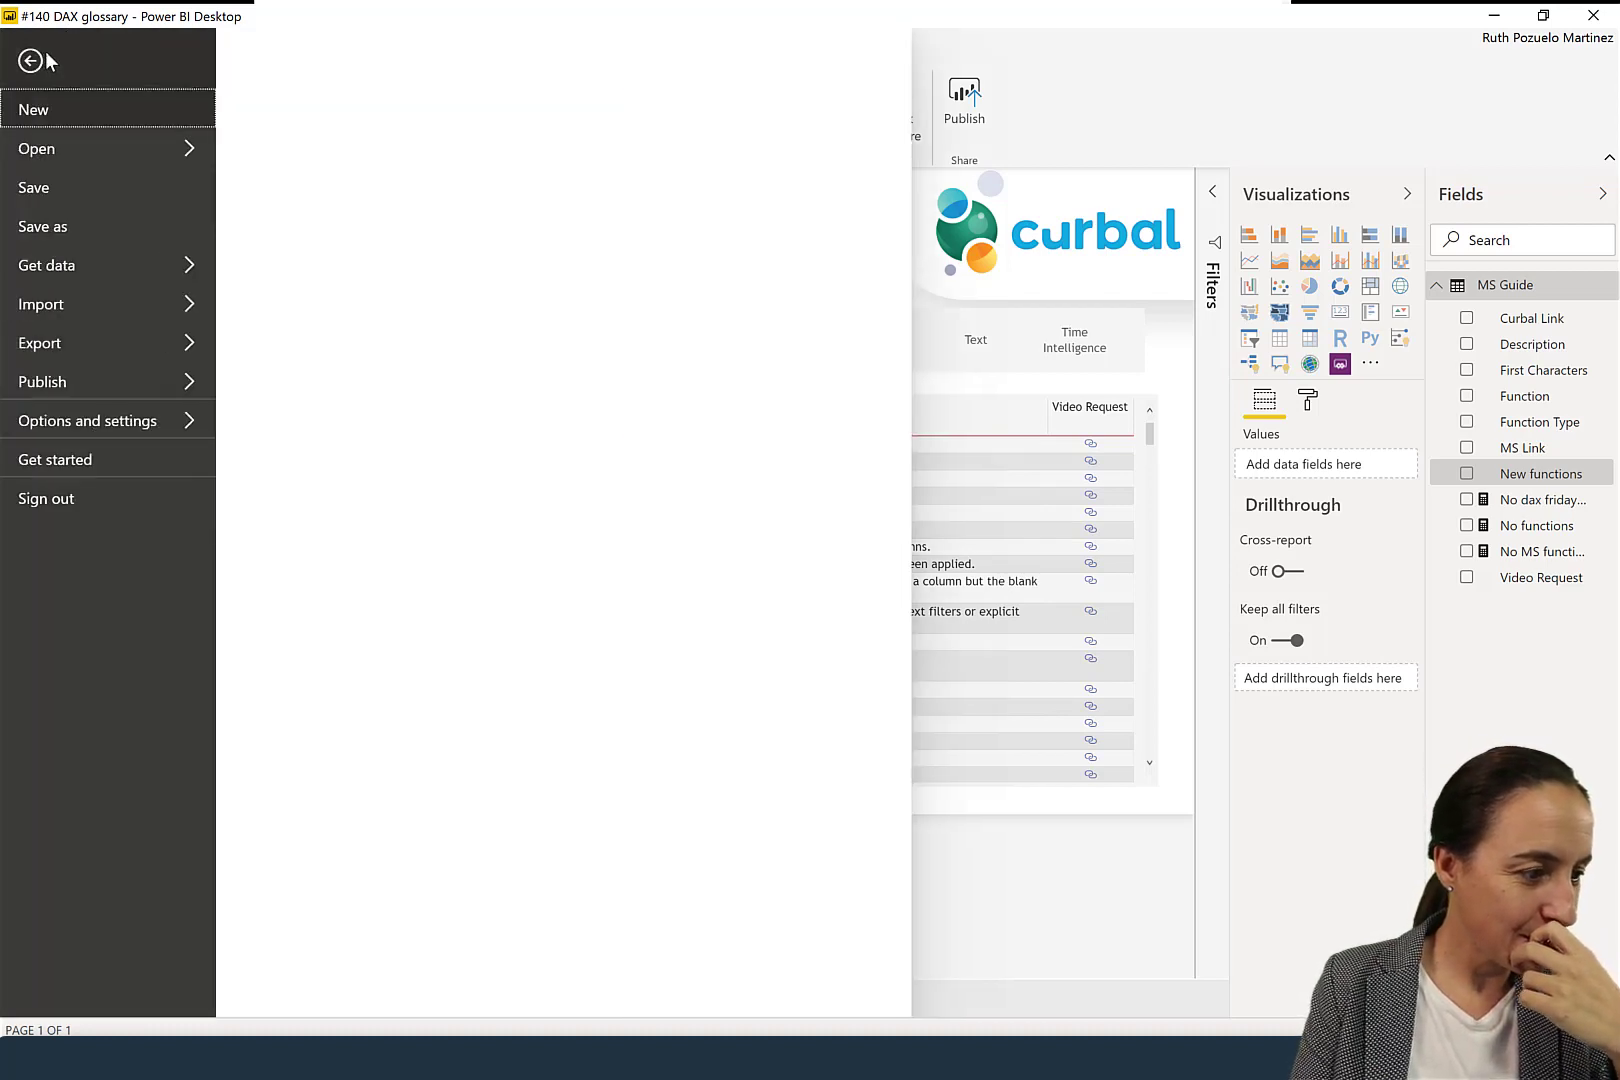
{"action": "key", "text": "Escape"}
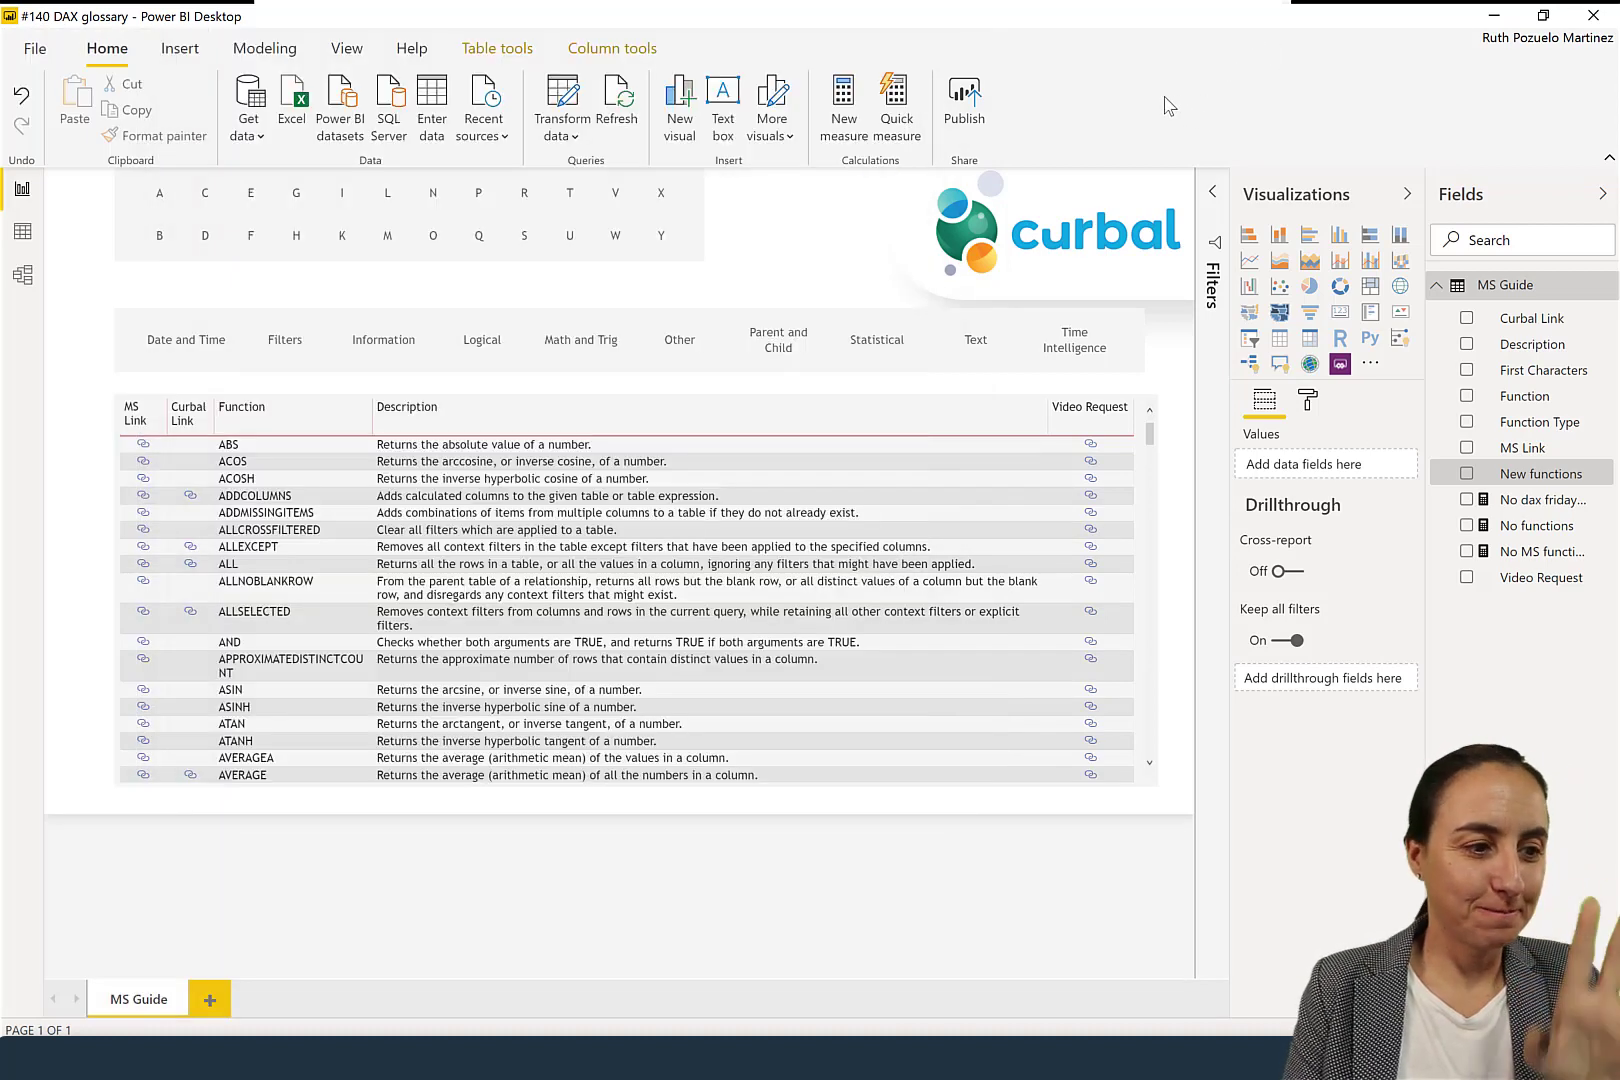
Browse the Insert tab's Shapes list and the Modeling commands, ending on the View tab
{"action": "left_click", "coordinate": [185, 52]}
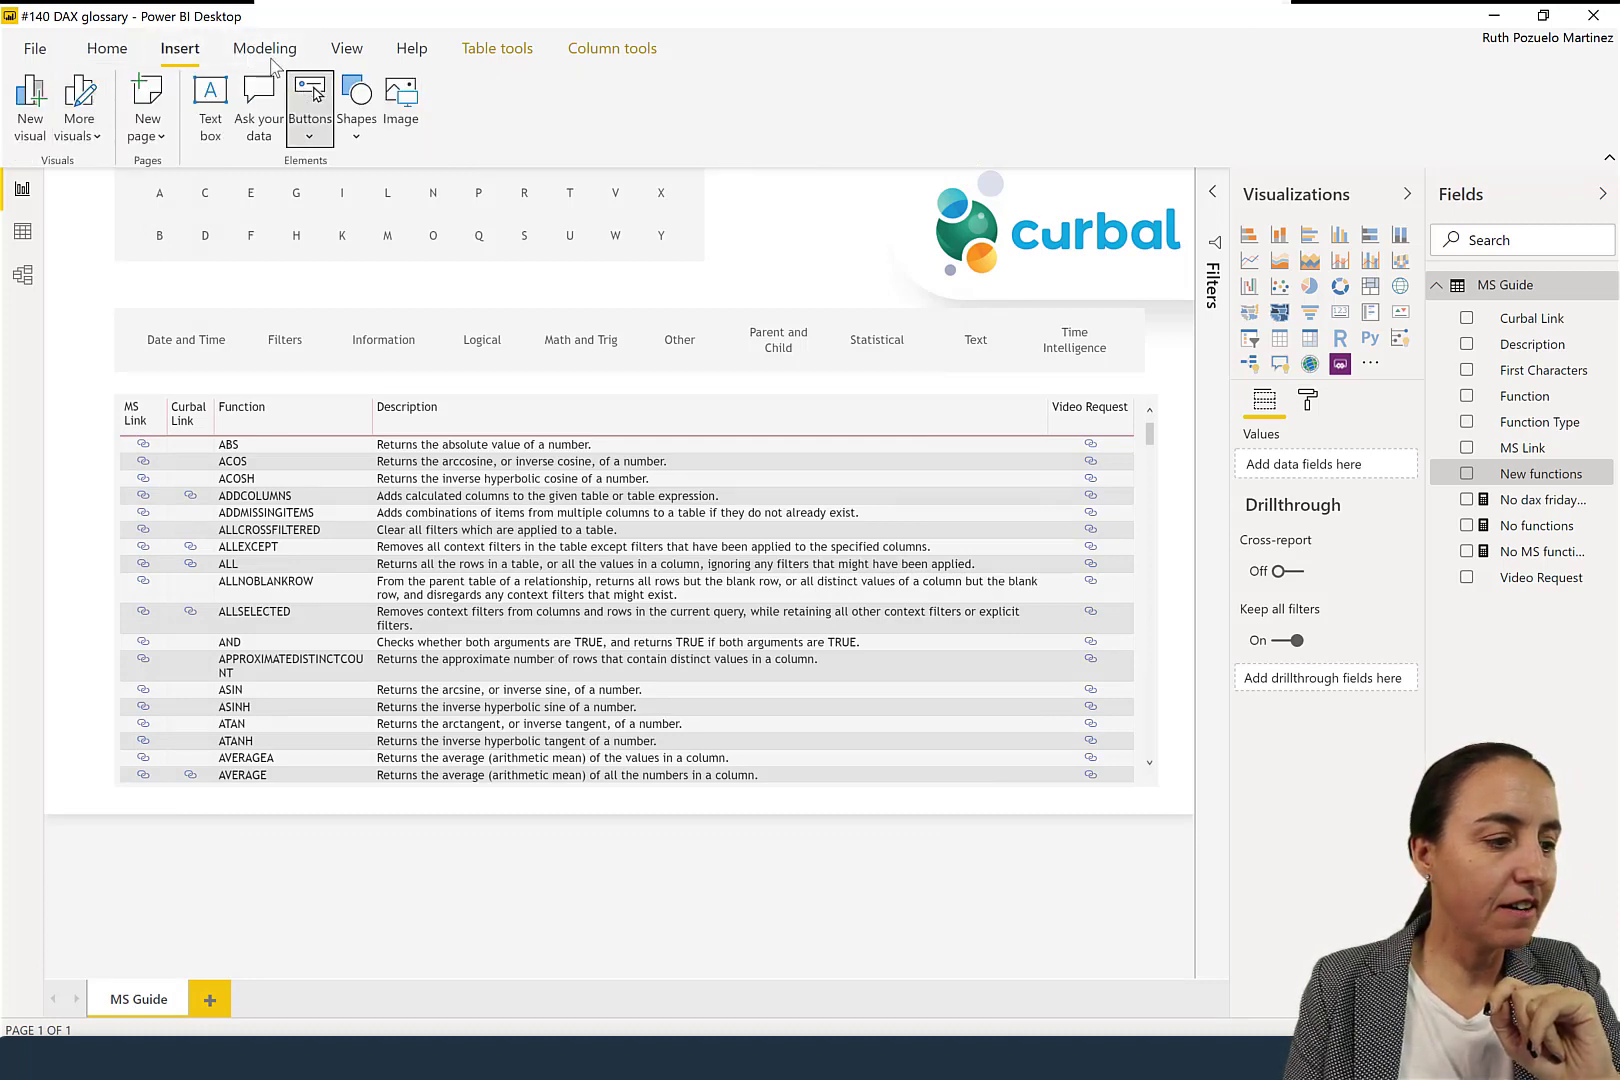
{"action": "left_click", "coordinate": [355, 140]}
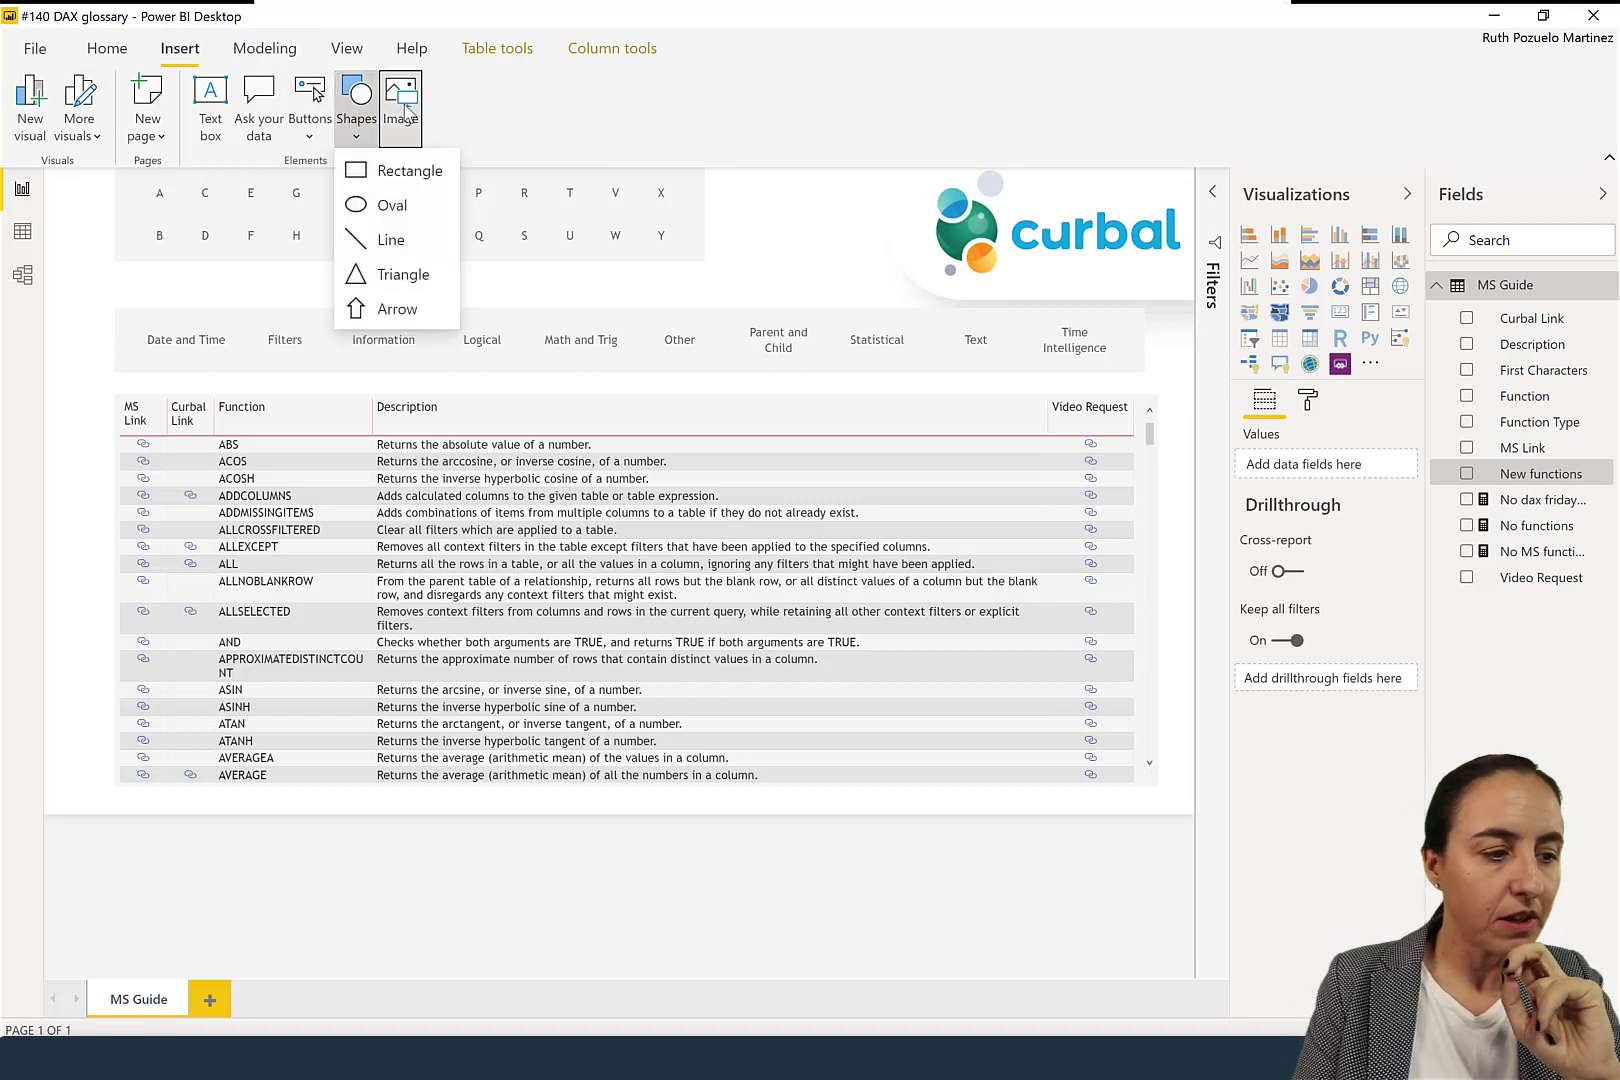
{"action": "left_click", "coordinate": [658, 137]}
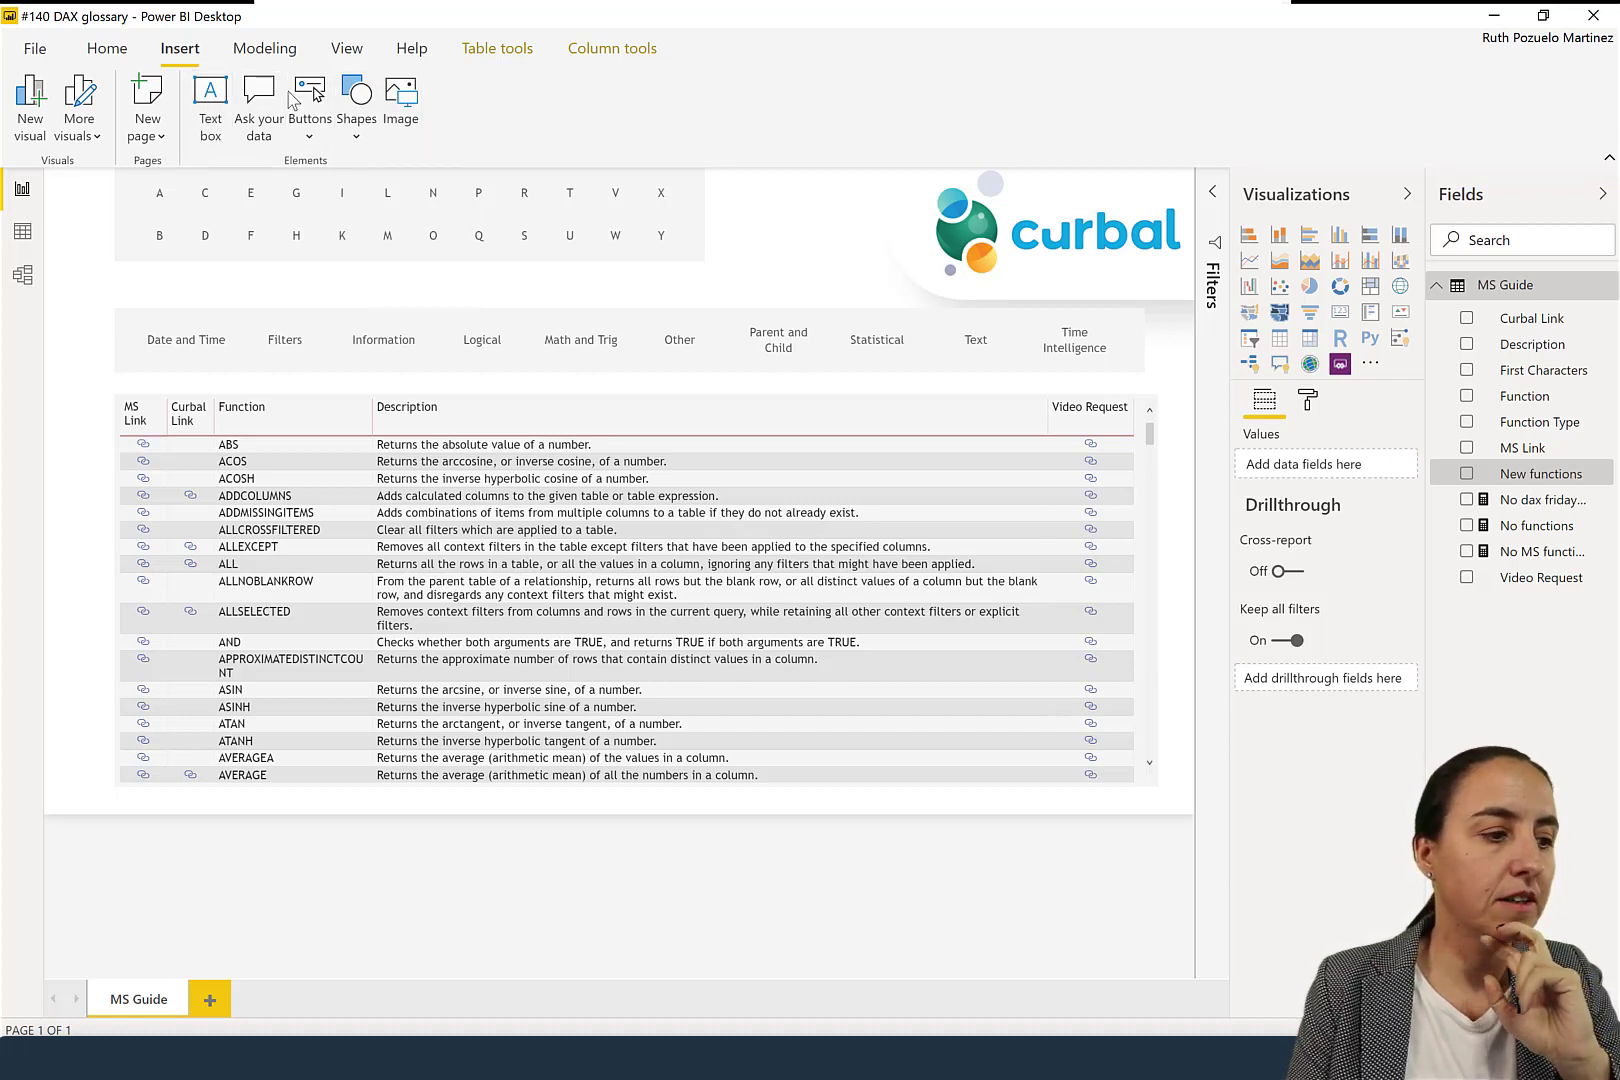
{"action": "left_click", "coordinate": [266, 52]}
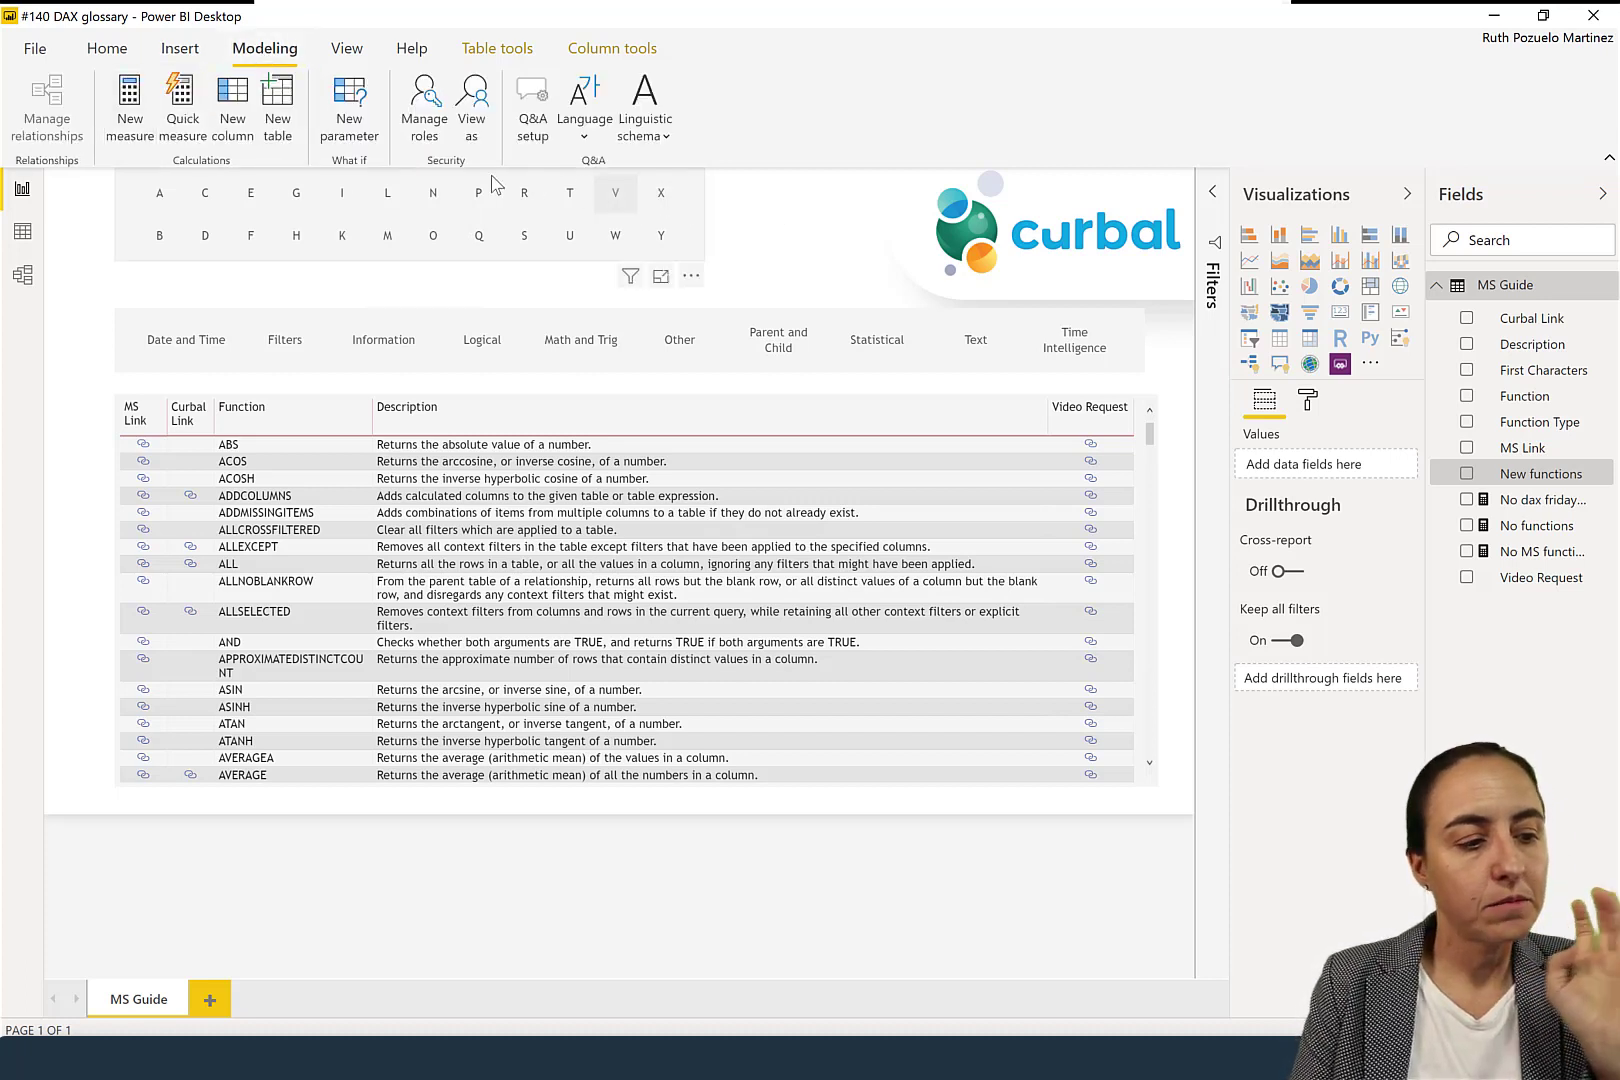
{"action": "left_click", "coordinate": [348, 50]}
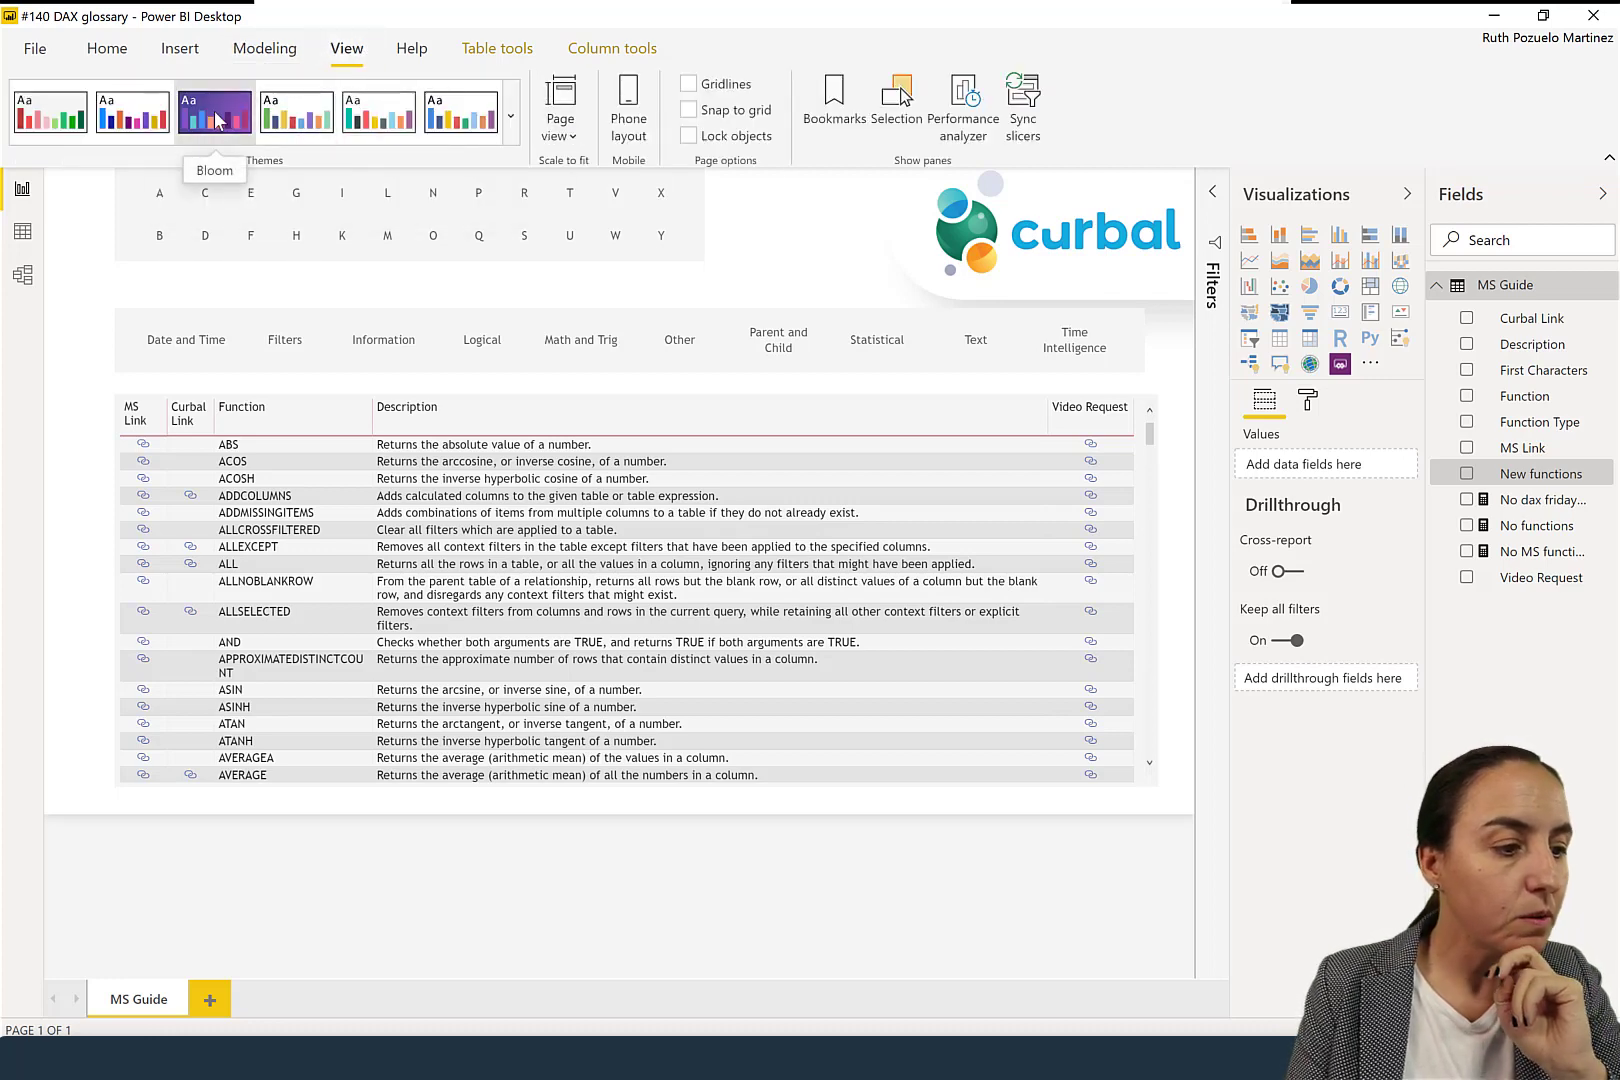
Browse the report themes gallery without changing the theme, then show MS Guide's Table tools
{"action": "left_click", "coordinate": [511, 118]}
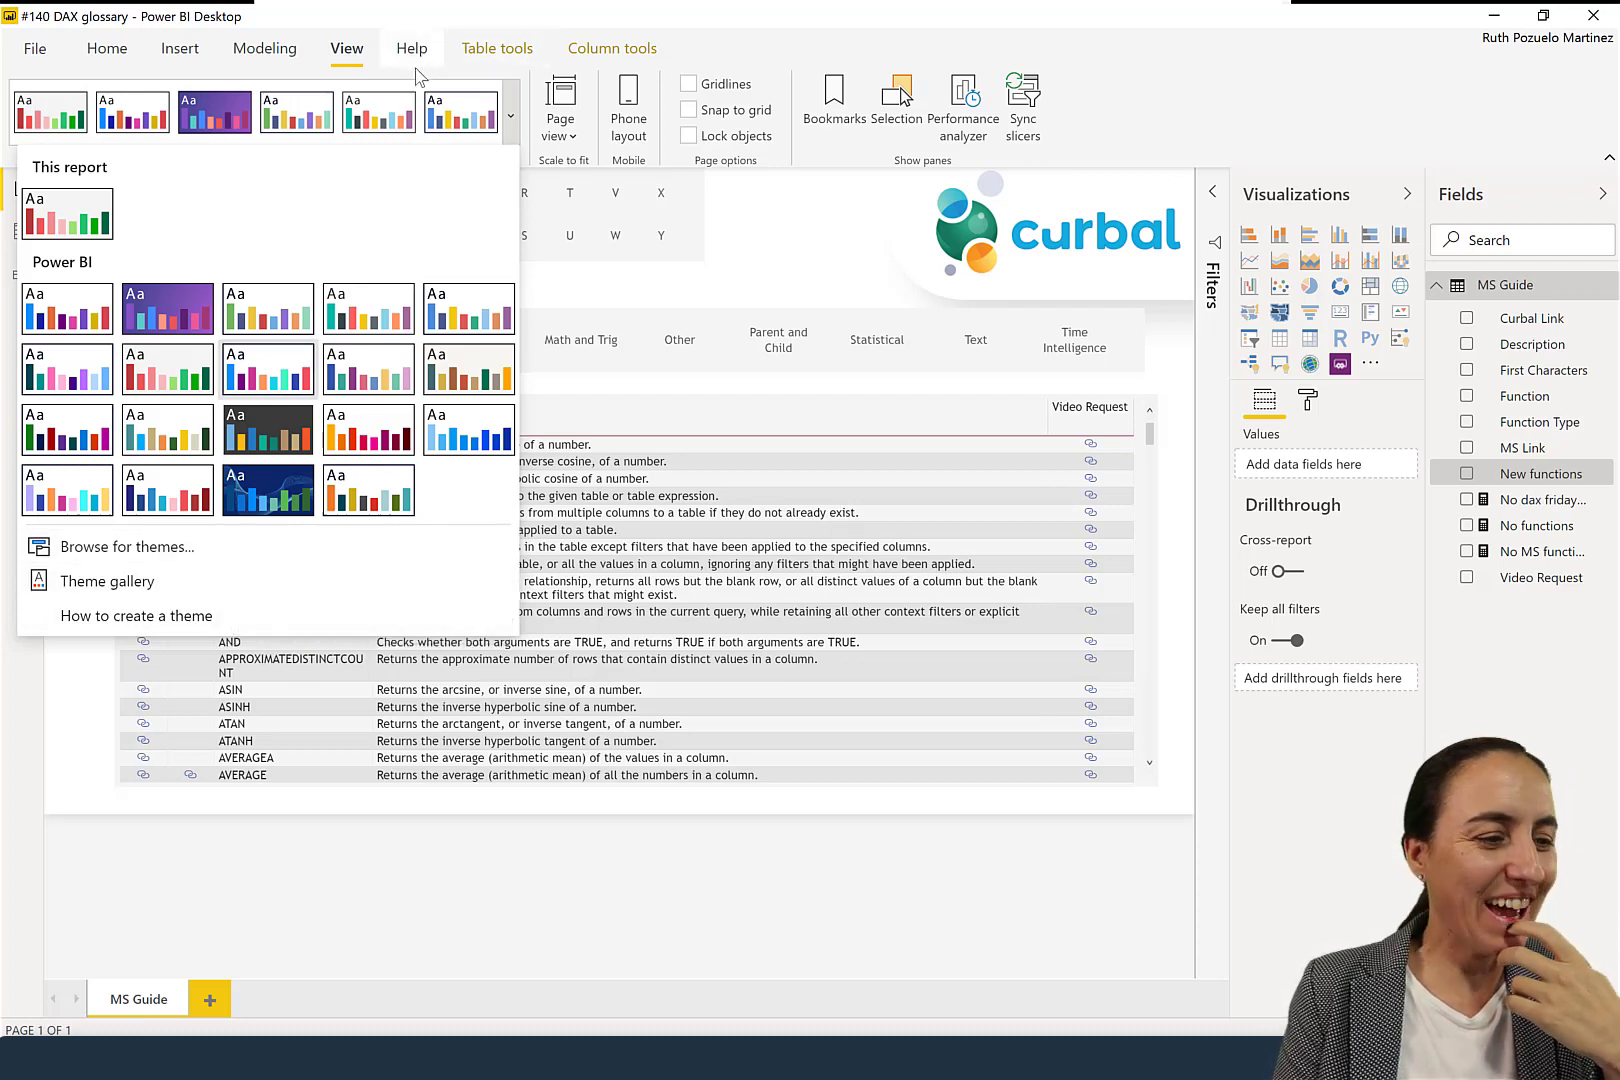
{"action": "left_click", "coordinate": [1503, 120]}
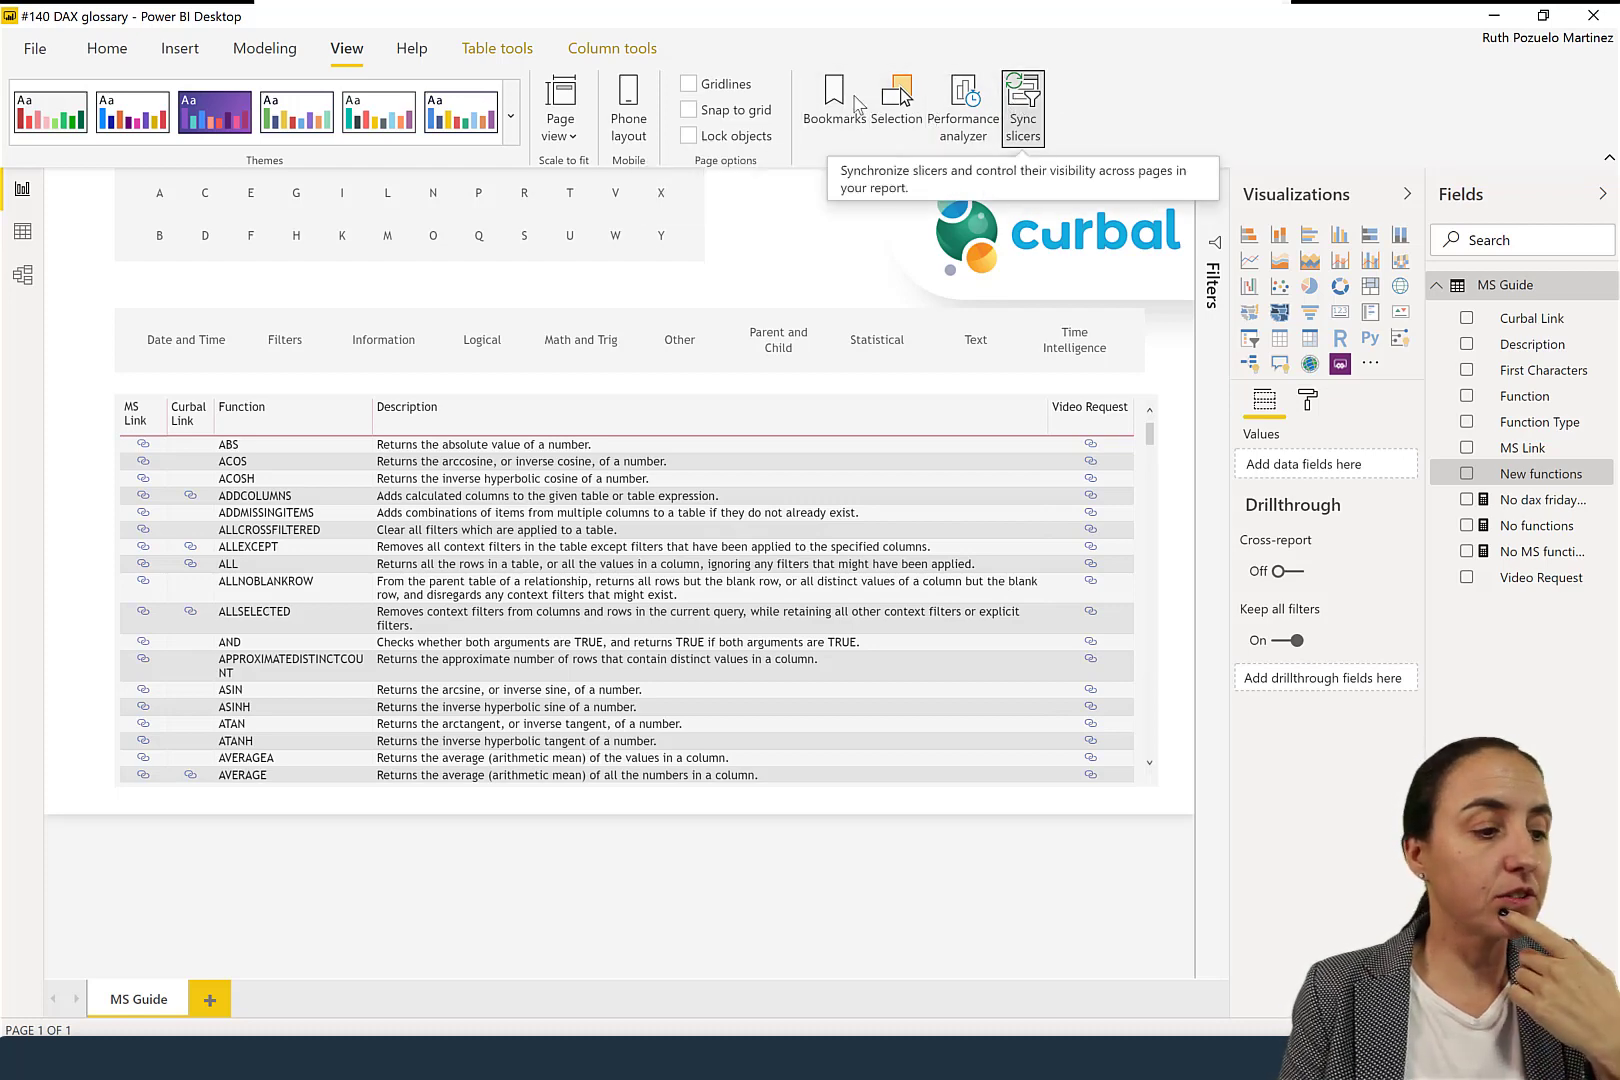
{"action": "left_click", "coordinate": [496, 48]}
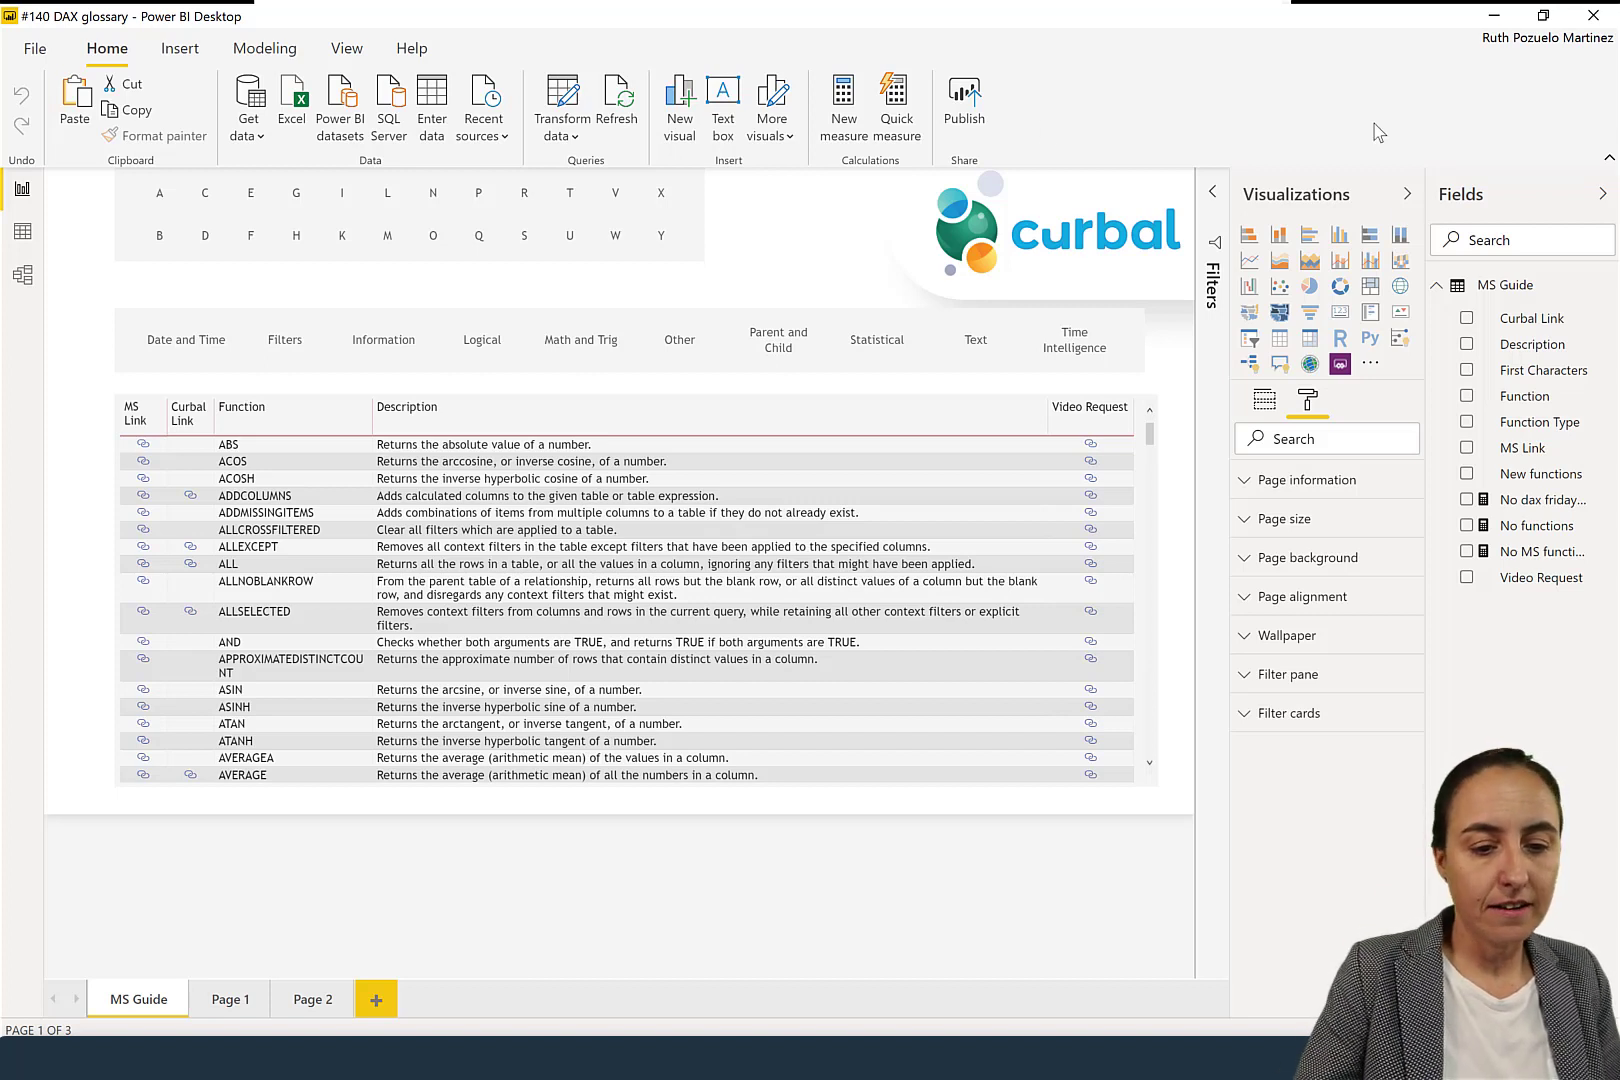
Open the No dax fridays functions measure formula and repeatedly select and deselect its text
{"action": "left_click", "coordinate": [1554, 506]}
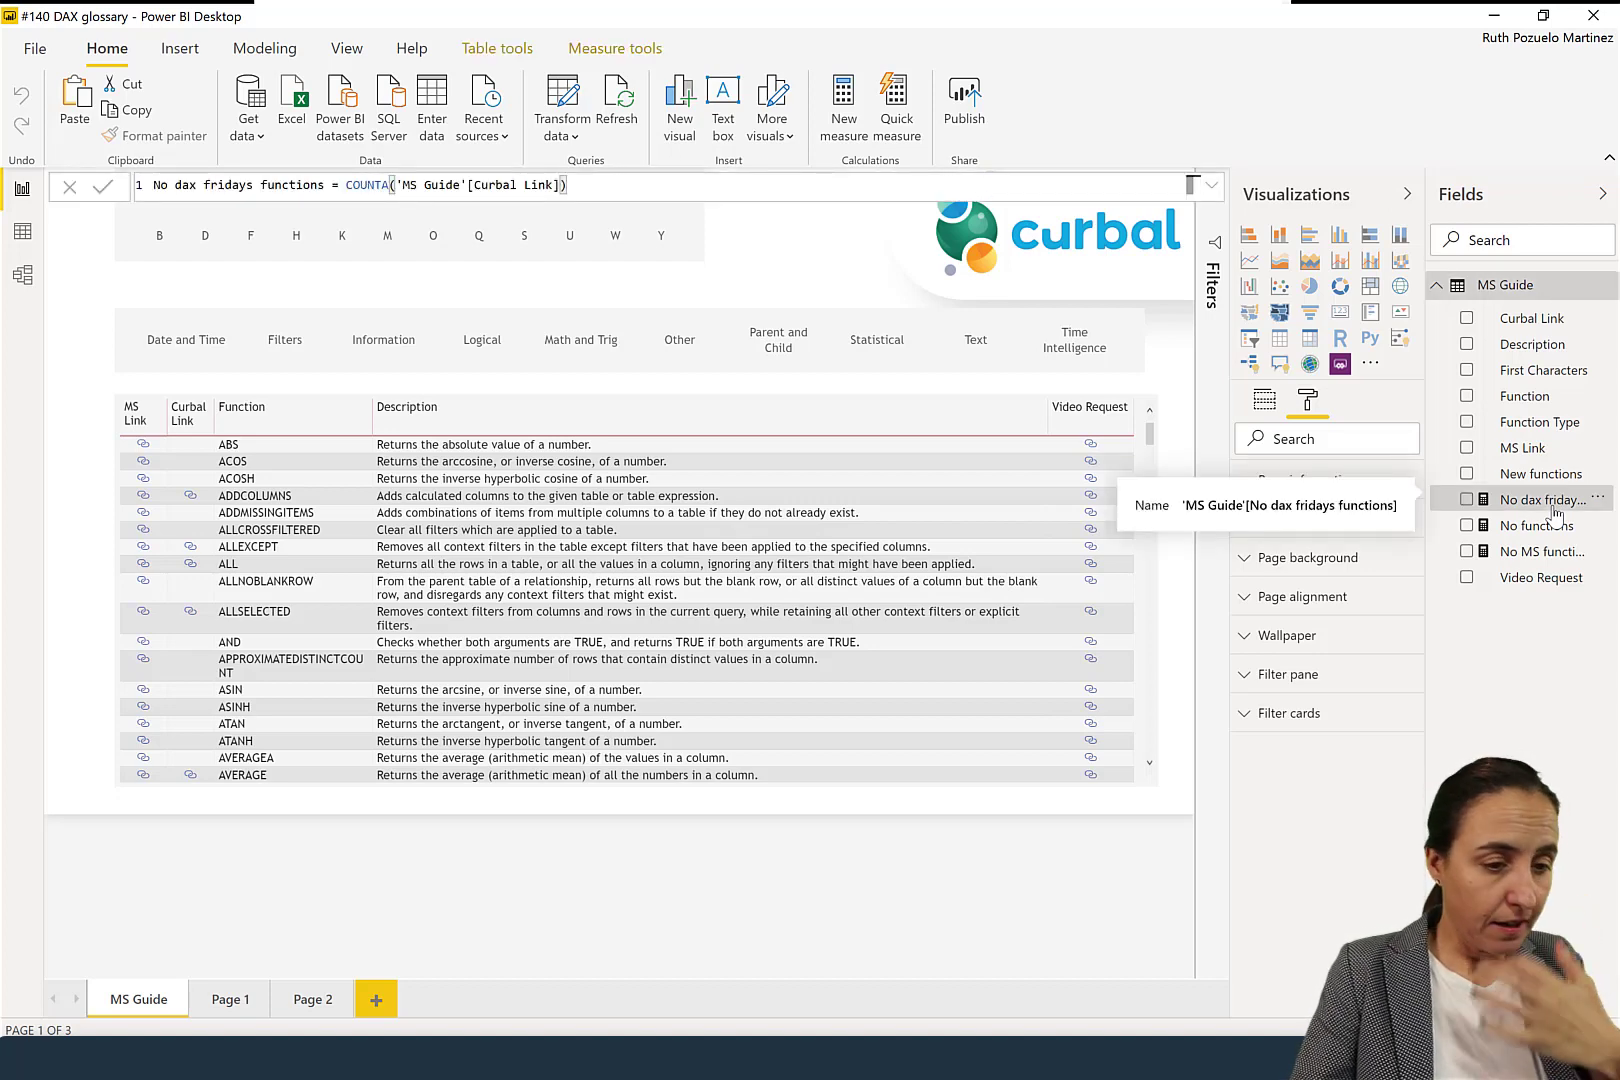
{"action": "left_click_drag", "start_coordinate": [600, 185], "coordinate": [152, 185]}
{"action": "left_click", "coordinate": [5, 205]}
{"action": "left_click_drag", "start_coordinate": [705, 190], "coordinate": [3, 185]}
{"action": "left_click", "coordinate": [5, 188]}
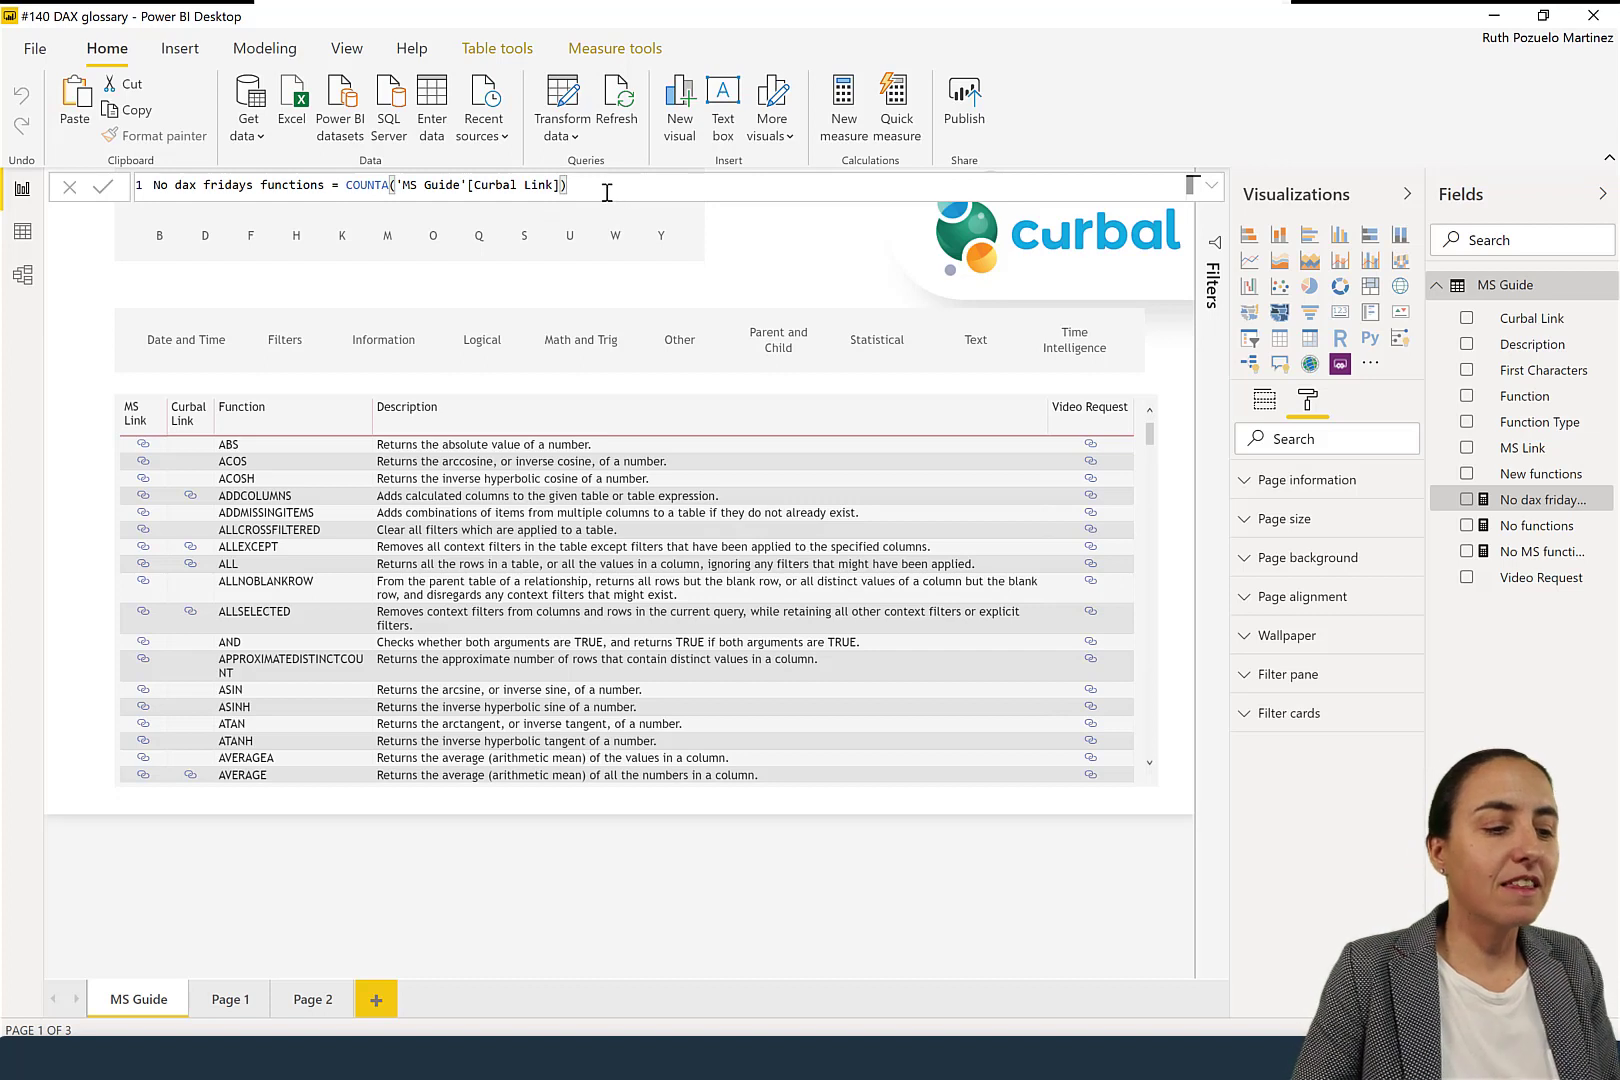
{"action": "left_click_drag", "start_coordinate": [636, 188], "coordinate": [148, 188]}
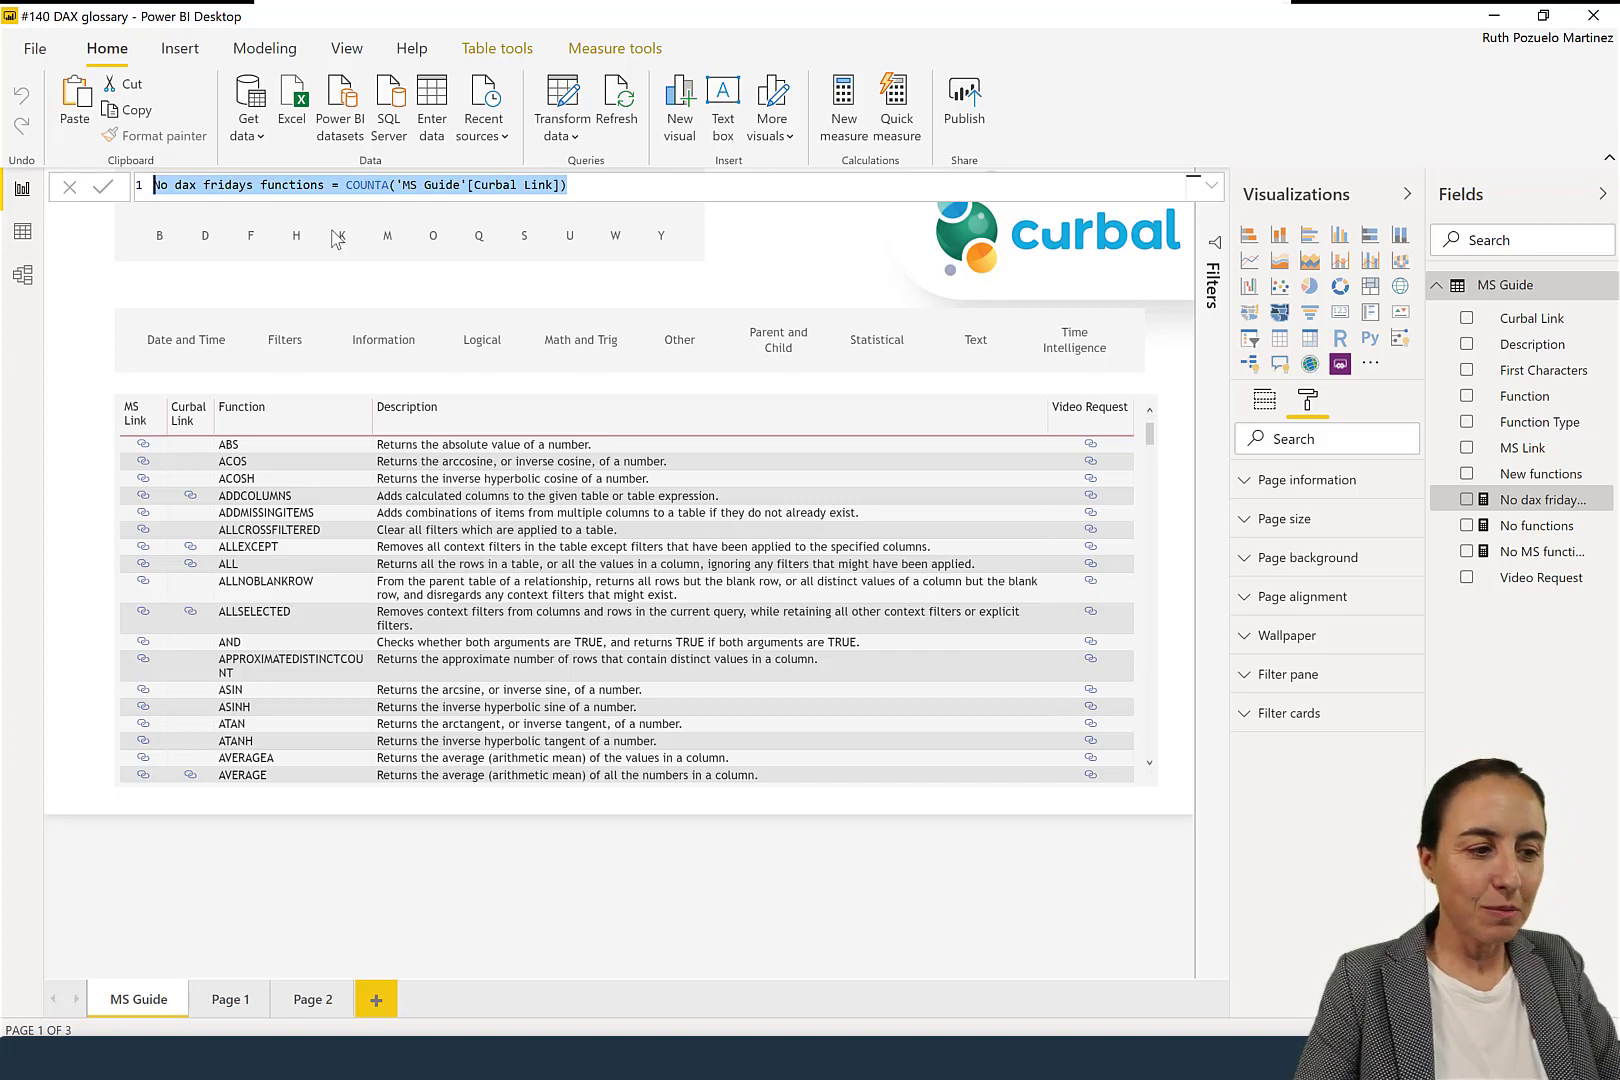
{"action": "left_click", "coordinate": [566, 188]}
{"action": "left_click_drag", "start_coordinate": [566, 188], "coordinate": [152, 188]}
{"action": "left_click", "coordinate": [69, 186]}
{"action": "left_click_drag", "start_coordinate": [655, 188], "coordinate": [126, 196]}
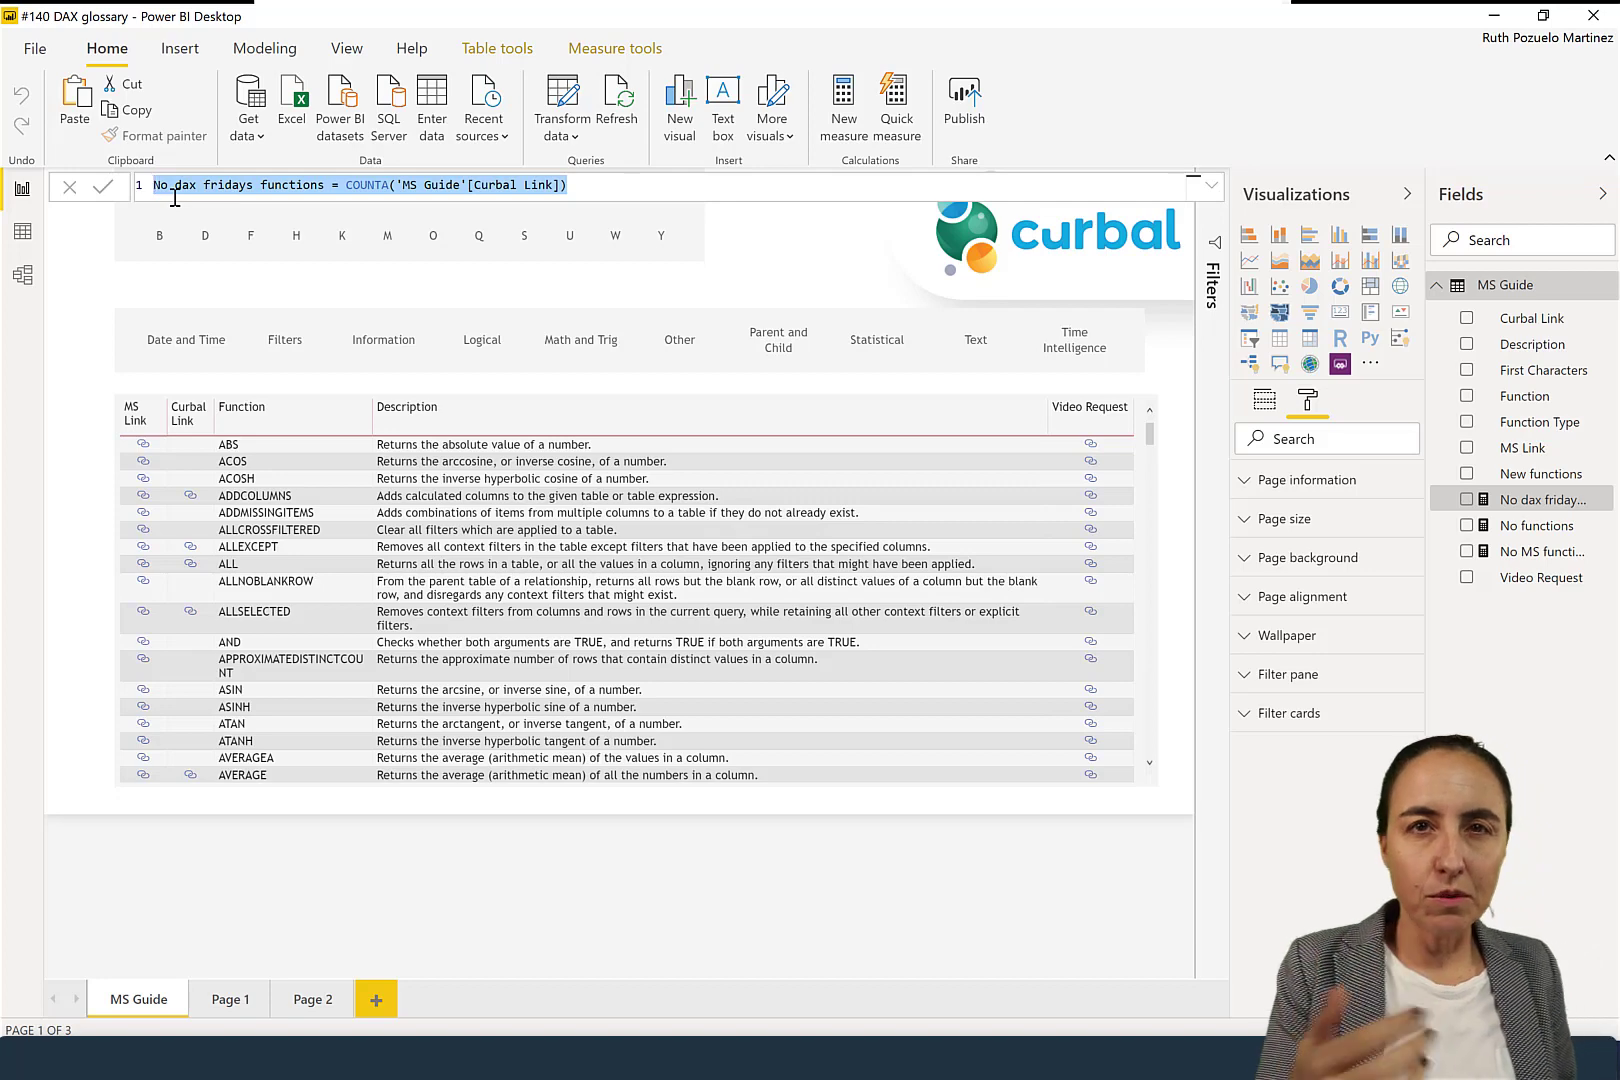
{"action": "left_click", "coordinate": [608, 184]}
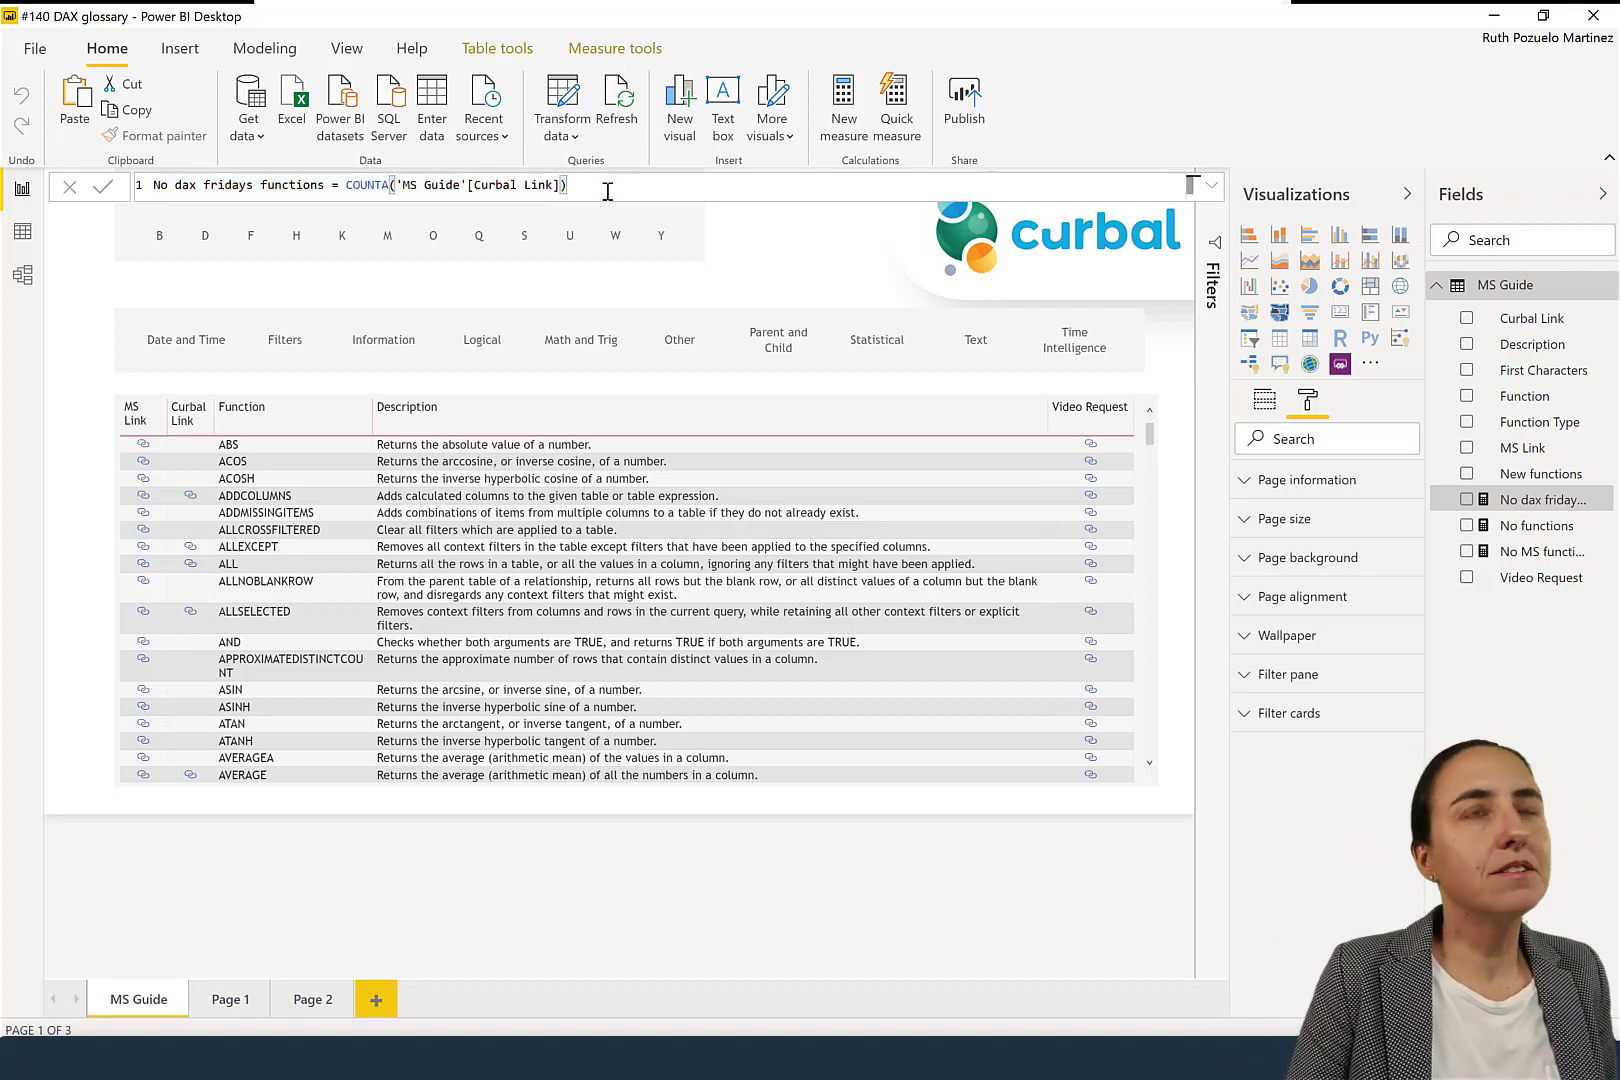
Test formula selection with Ctrl+Shift+Left and drags, then dismiss the formula bar
{"action": "key", "text": "ctrl+shift+Left"}
{"action": "key", "text": "ctrl+shift+Left"}
{"action": "key", "text": "ctrl+shift+Left"}
{"action": "key", "text": "ctrl+shift+Left"}
{"action": "key", "text": "ctrl+shift+Left"}
{"action": "key", "text": "ctrl+shift+Left"}
{"action": "key", "text": "ctrl+shift+Left"}
{"action": "key", "text": "ctrl+shift+Left"}
{"action": "key", "text": "ctrl+shift+Left"}
{"action": "key", "text": "ctrl+shift+Left"}
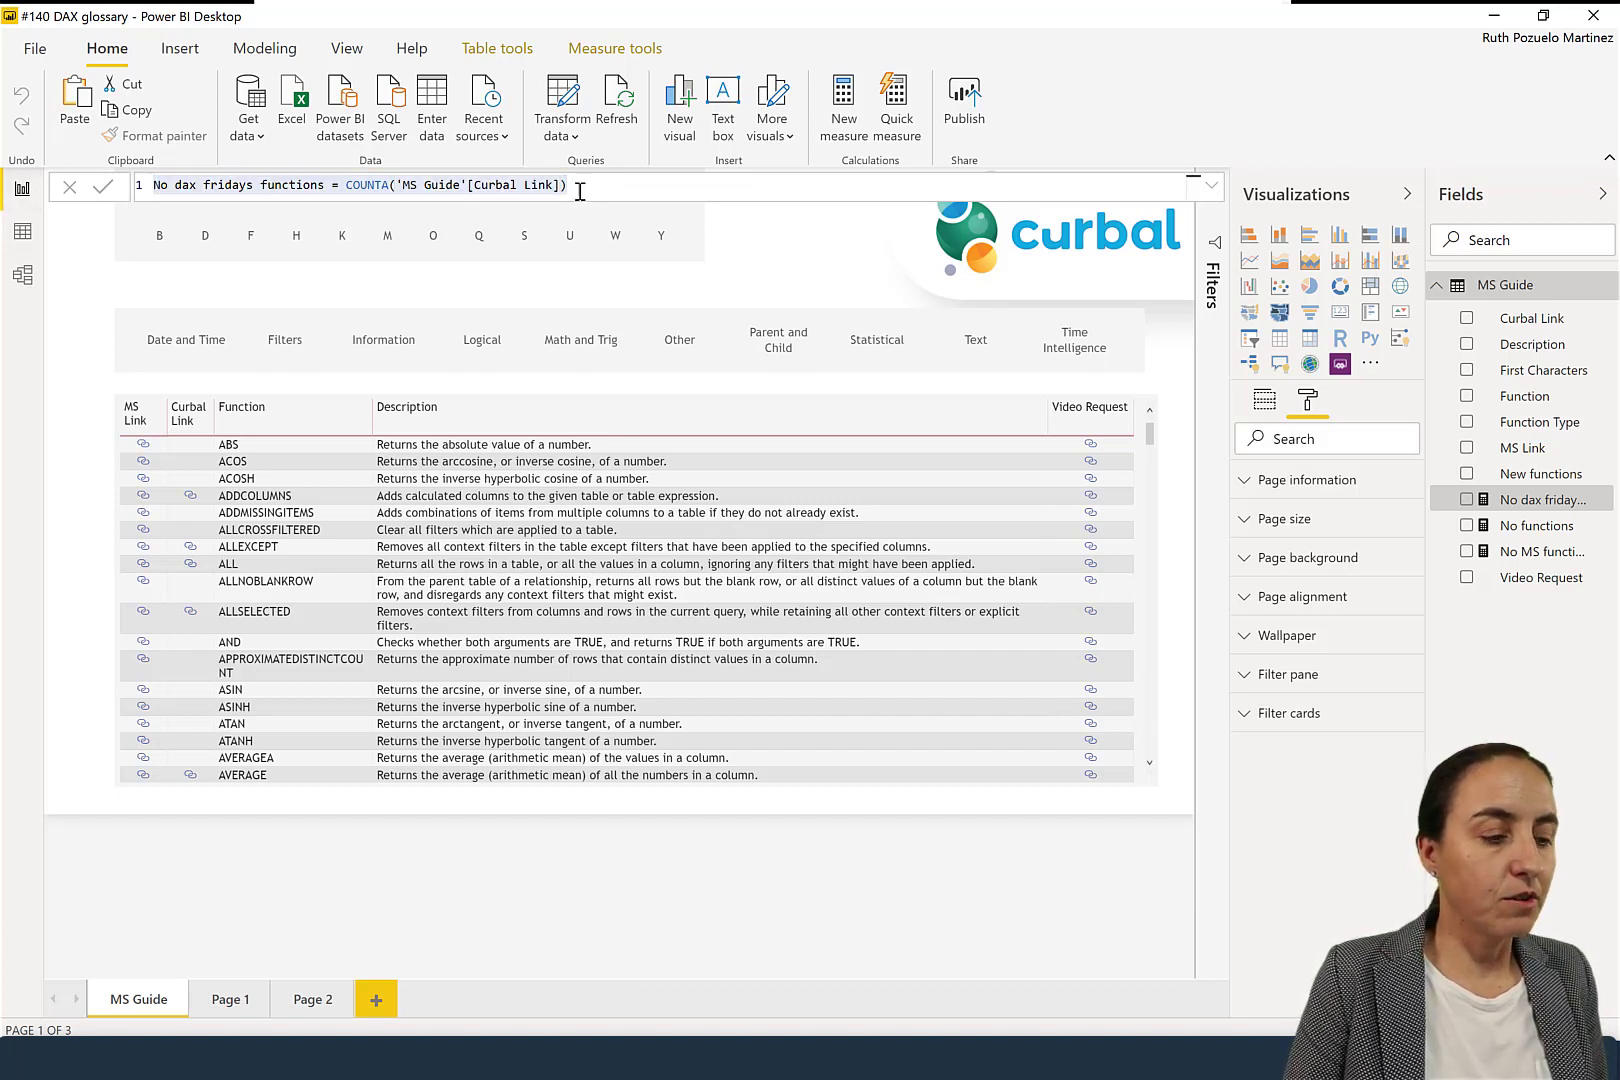
{"action": "left_click_drag", "start_coordinate": [633, 185], "coordinate": [318, 185]}
{"action": "left_click_drag", "start_coordinate": [150, 187], "coordinate": [134, 187]}
{"action": "left_click", "coordinate": [134, 189]}
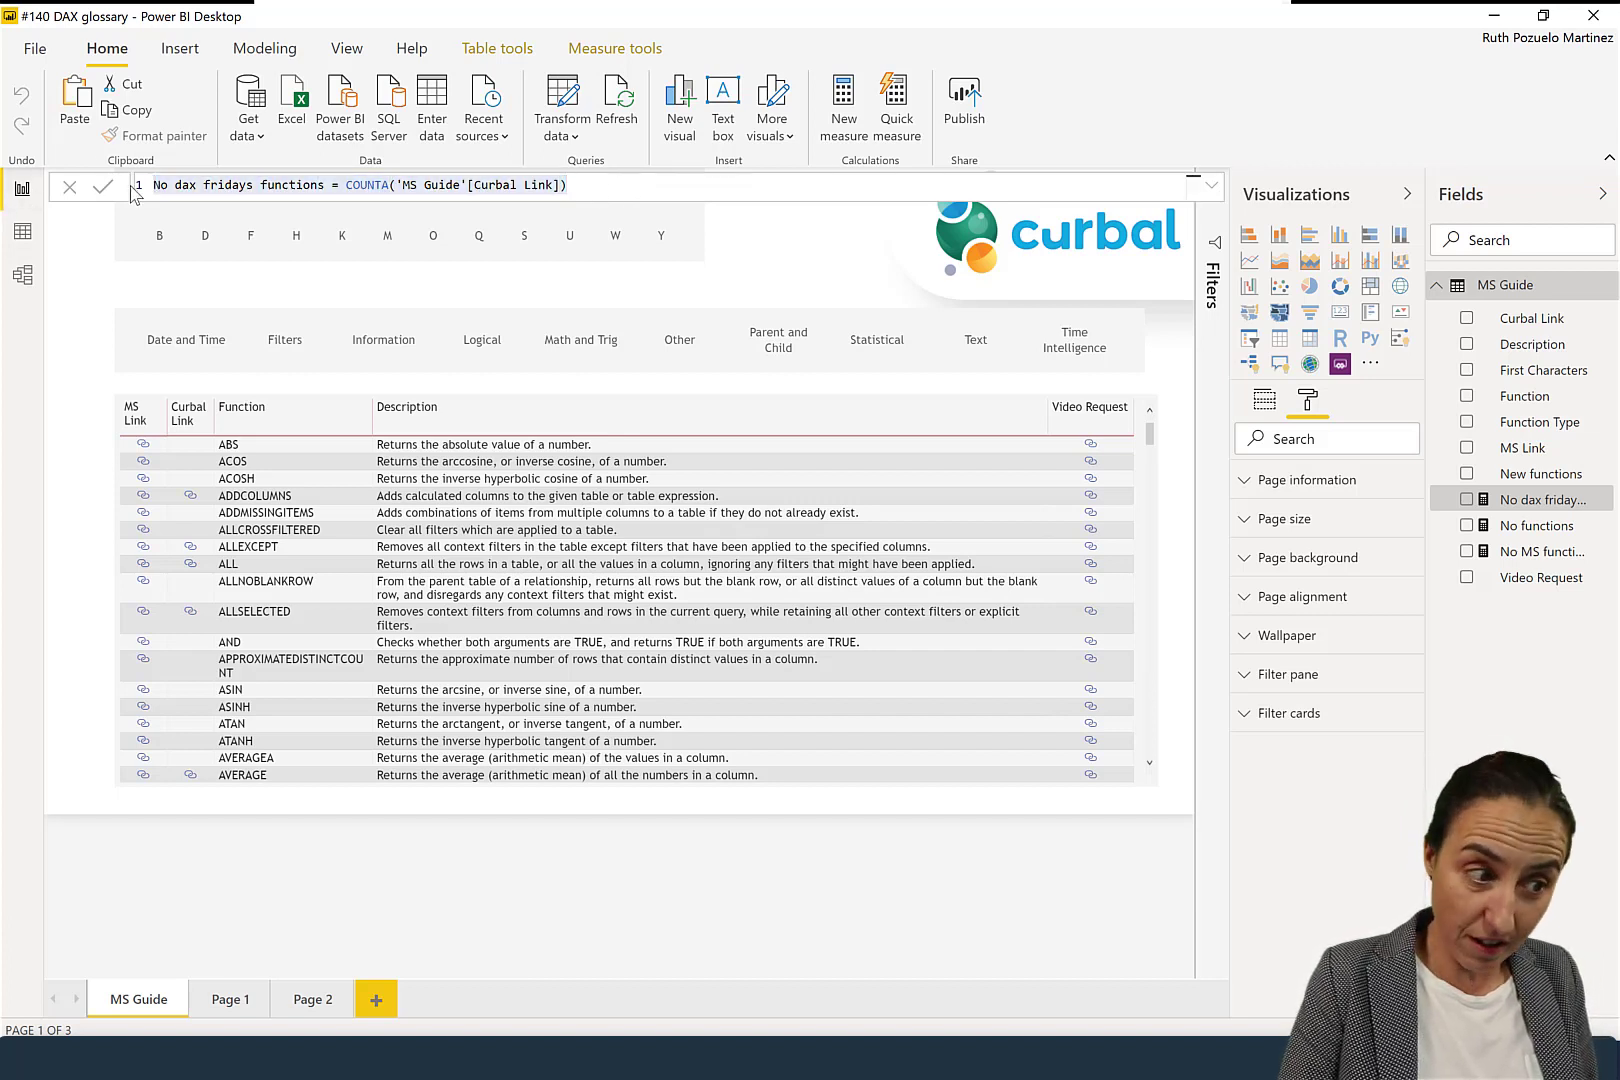
{"action": "left_click", "coordinate": [632, 187]}
{"action": "left_click_drag", "start_coordinate": [632, 187], "coordinate": [105, 190]}
{"action": "left_click", "coordinate": [120, 192]}
{"action": "left_click", "coordinate": [660, 185]}
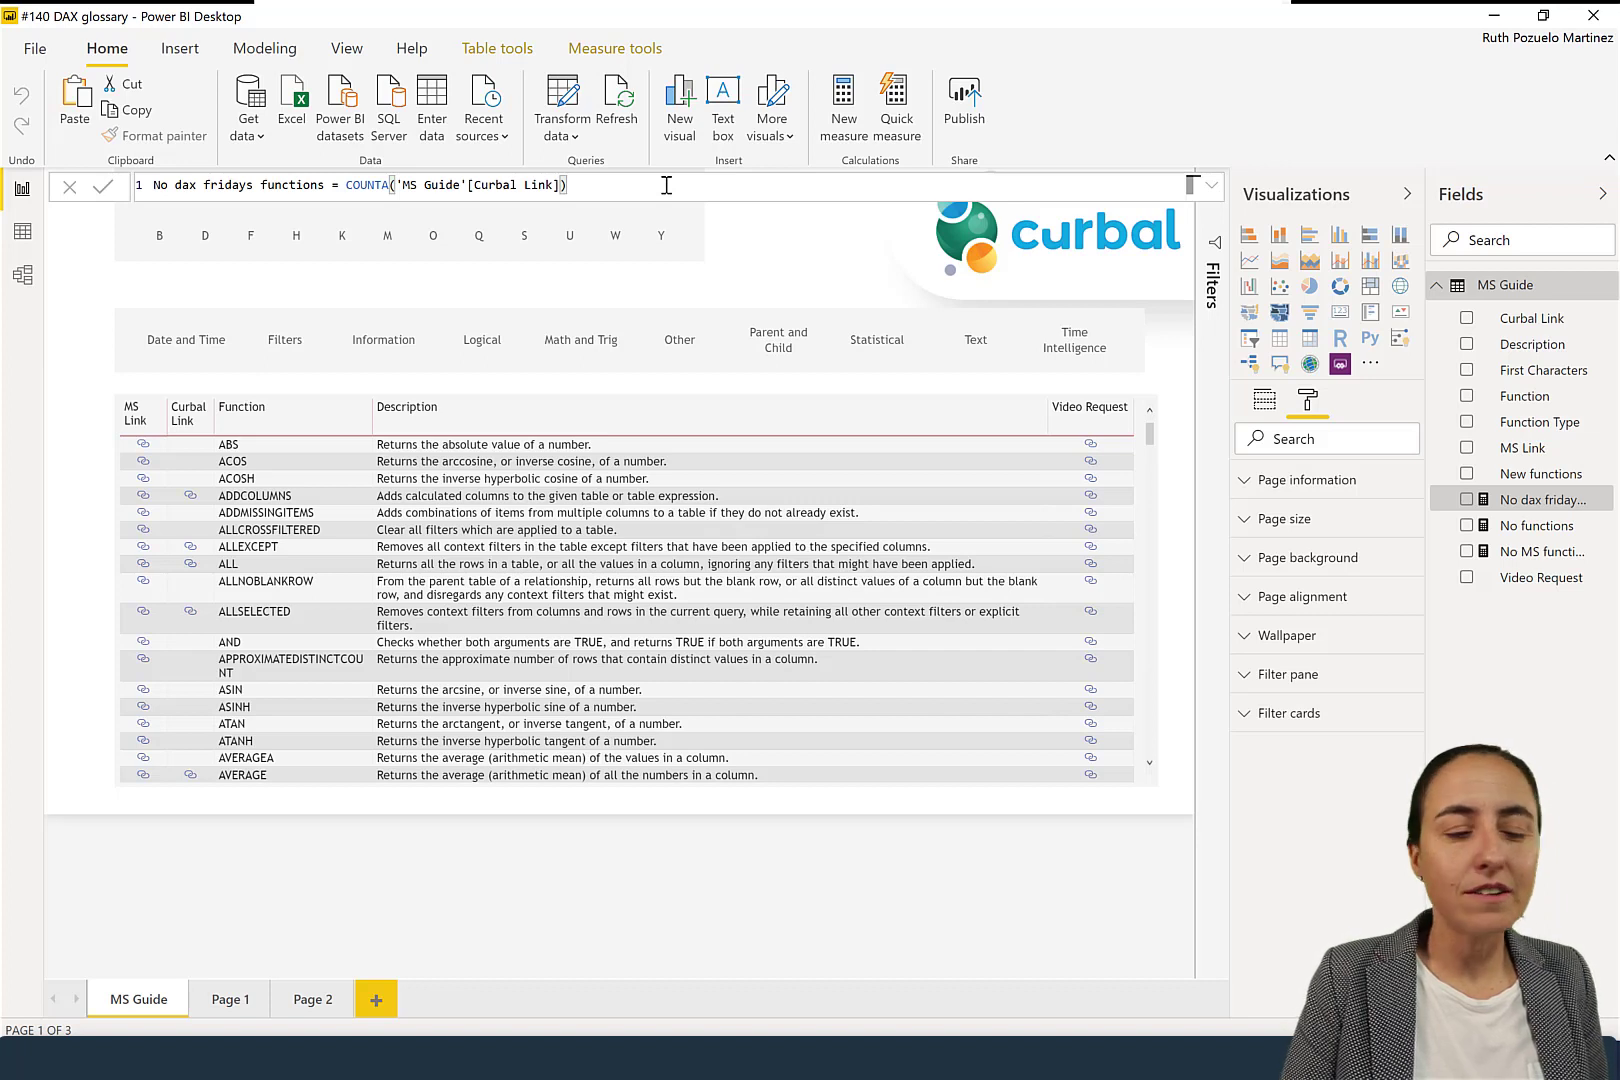
{"action": "left_click", "coordinate": [135, 190]}
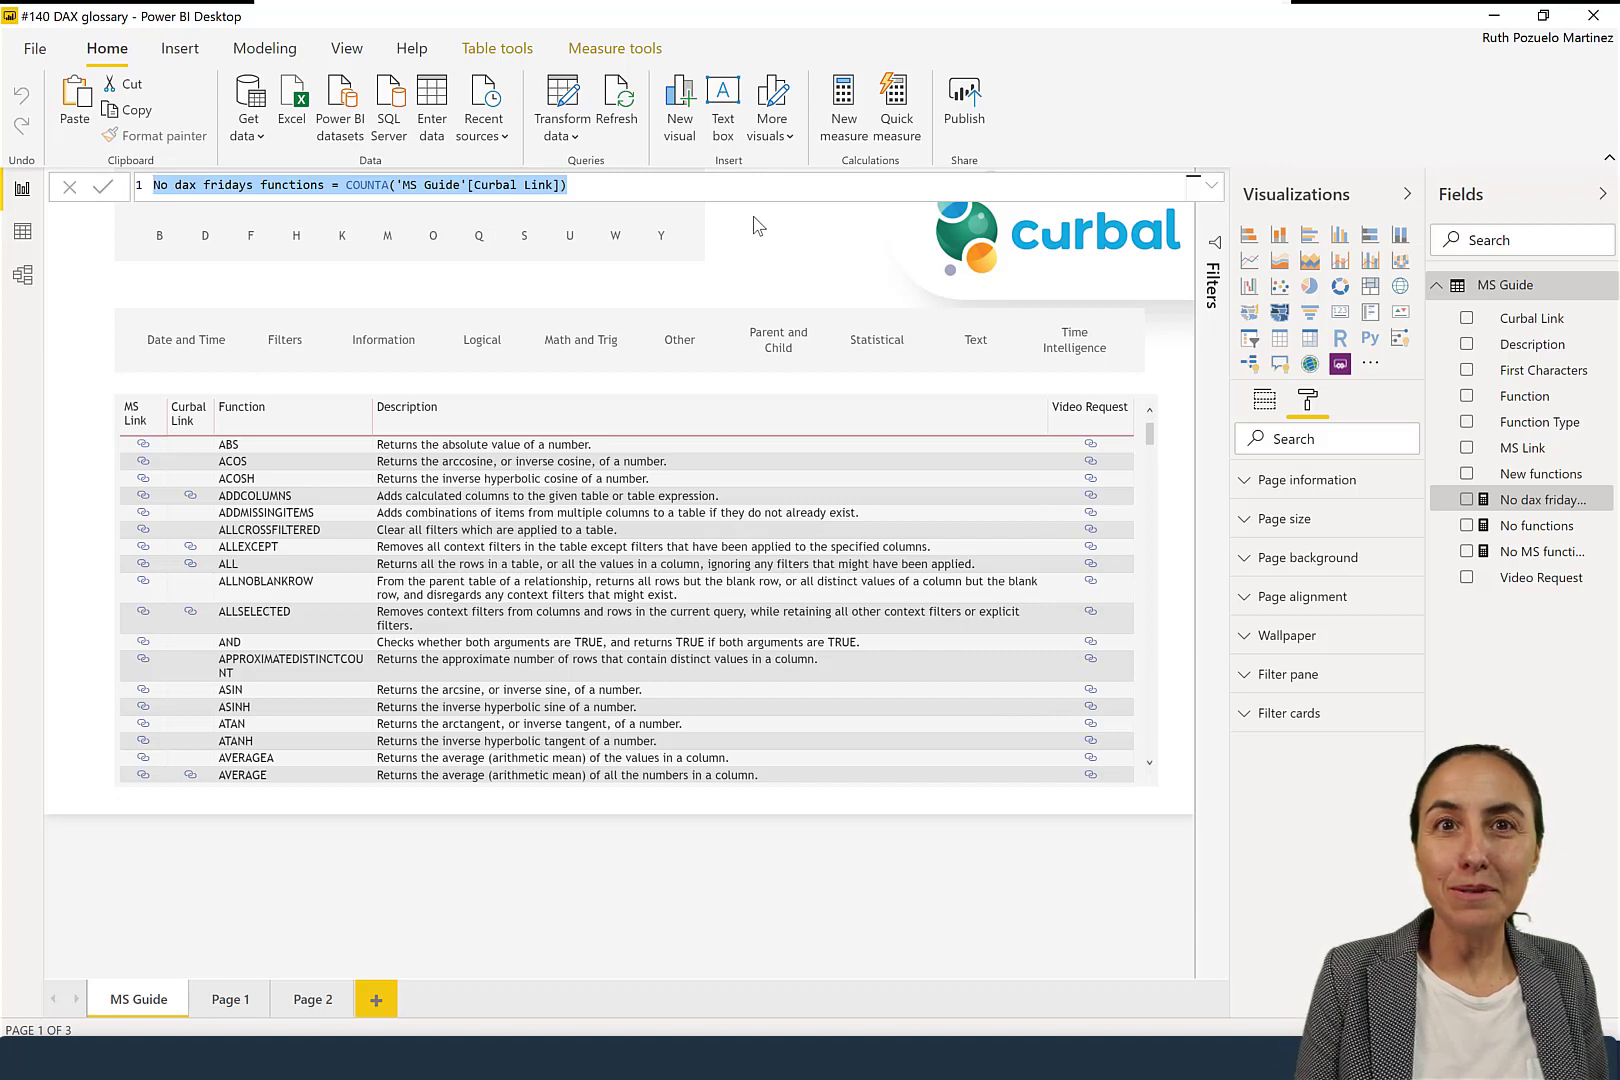
{"action": "left_click", "coordinate": [802, 268]}
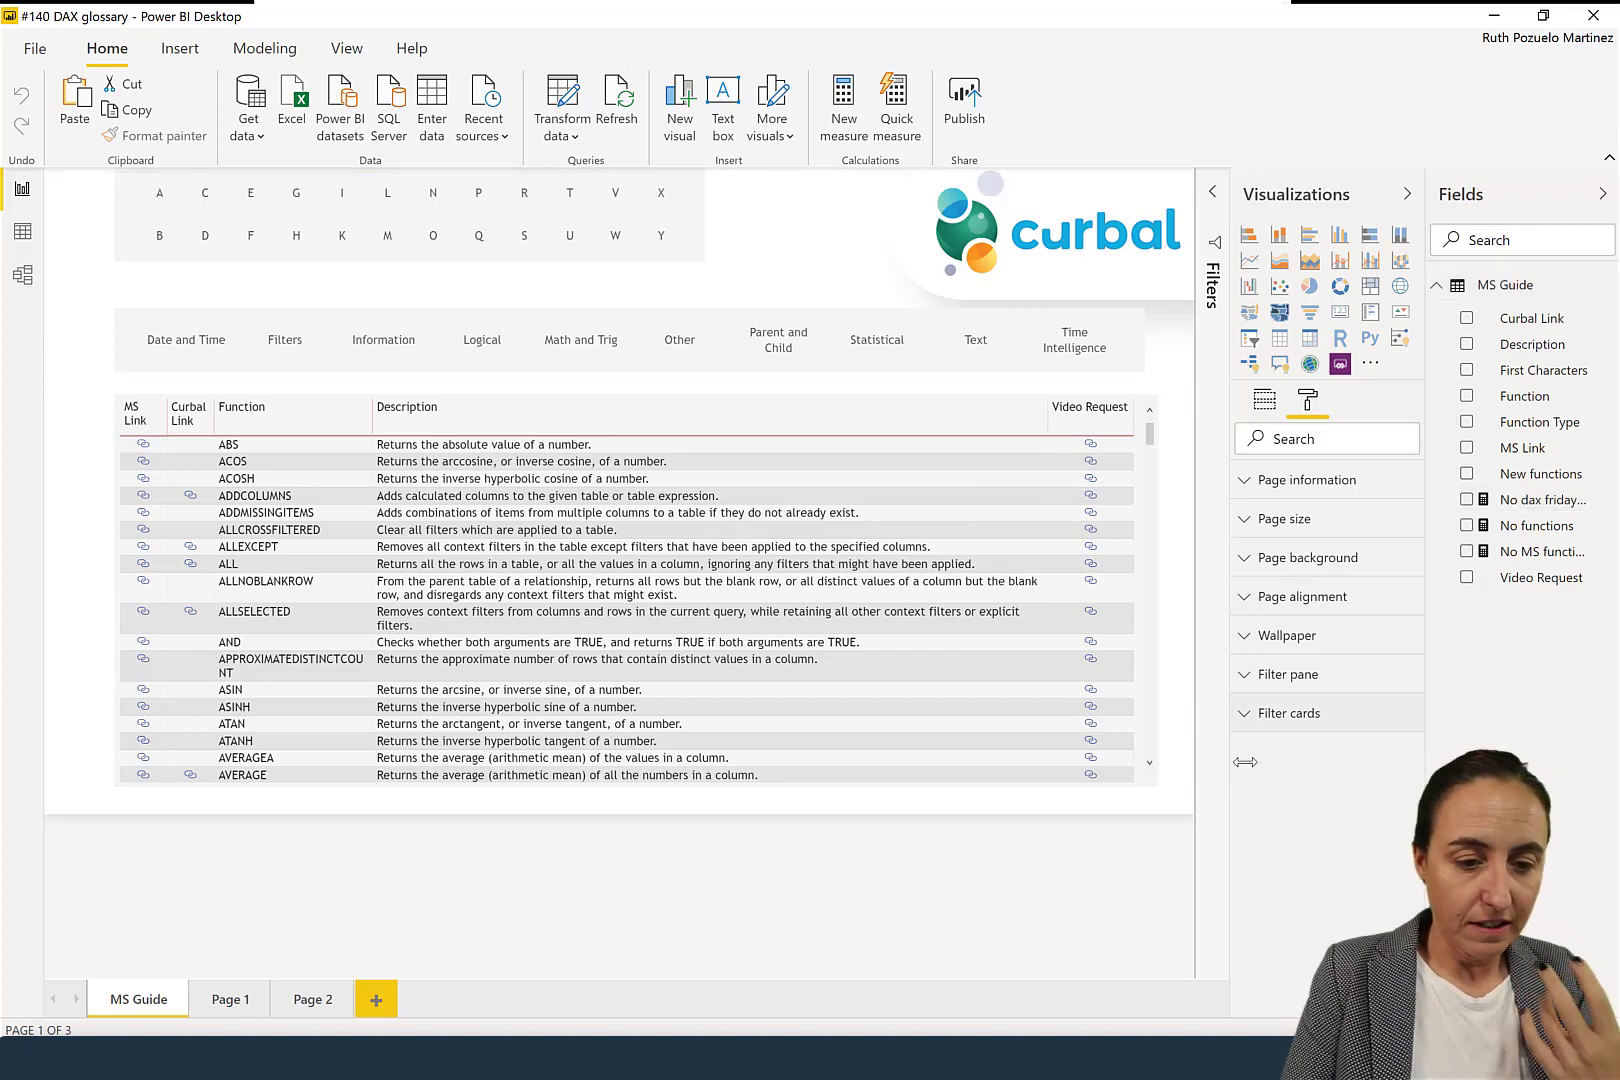
{"action": "left_click", "coordinate": [1540, 500]}
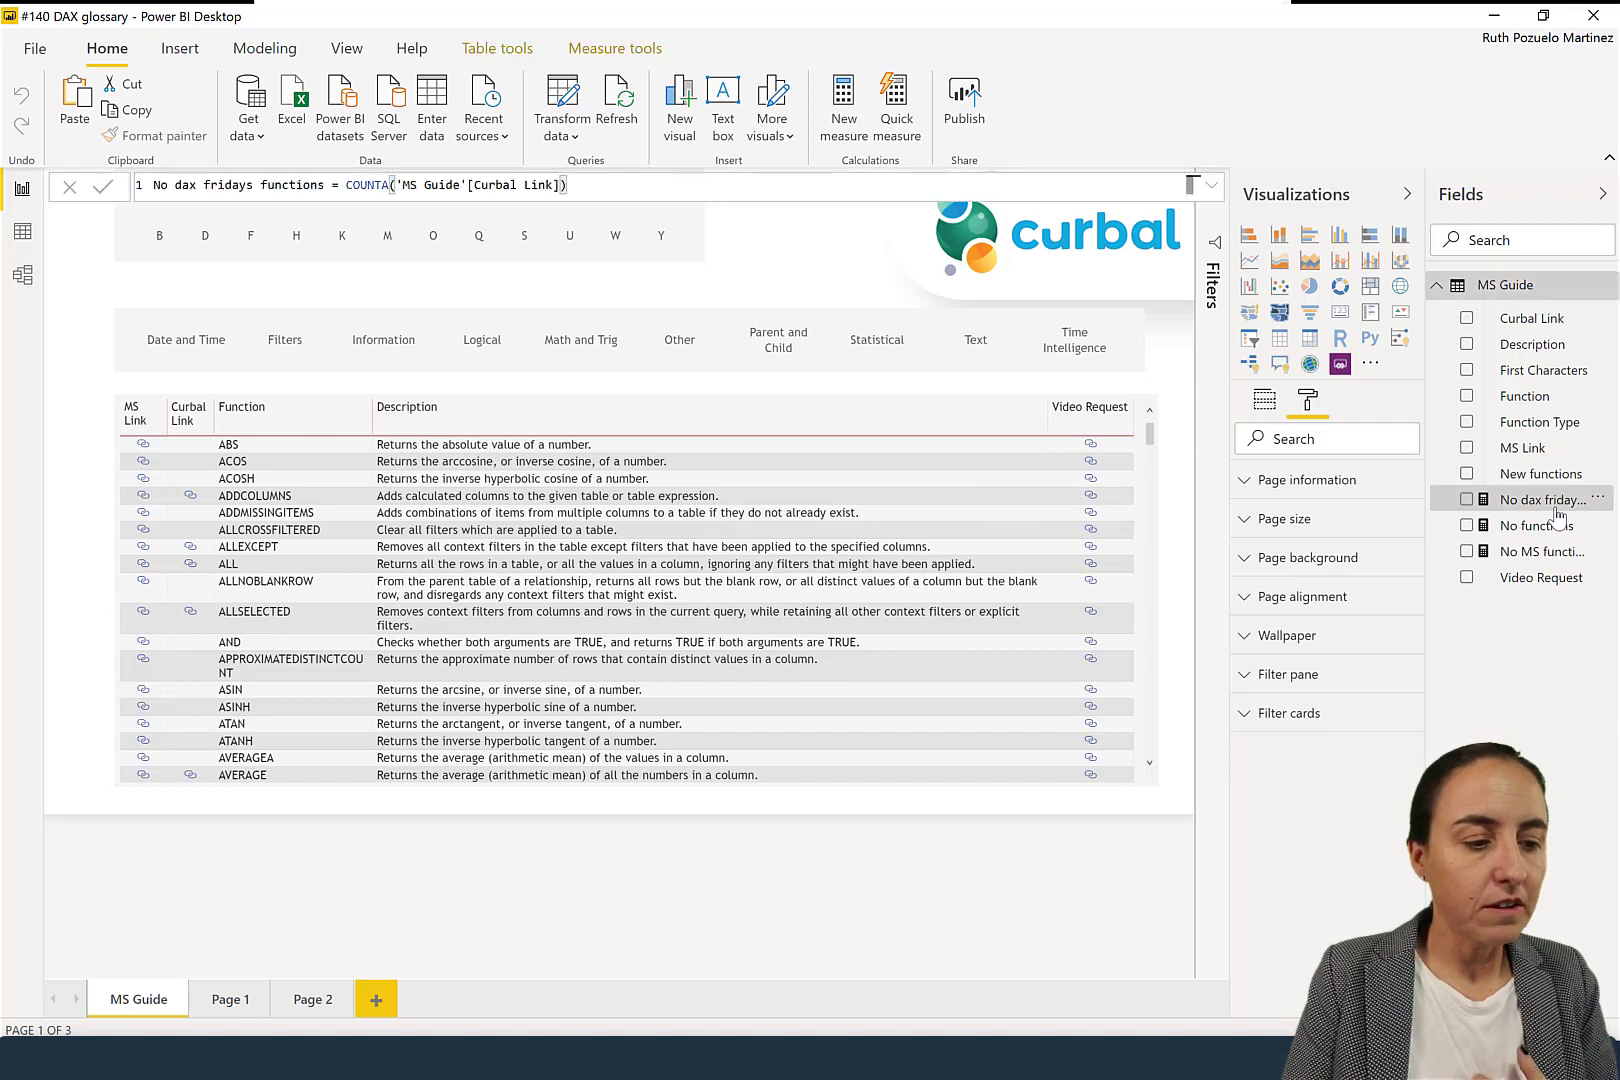
{"action": "left_click", "coordinate": [1212, 188]}
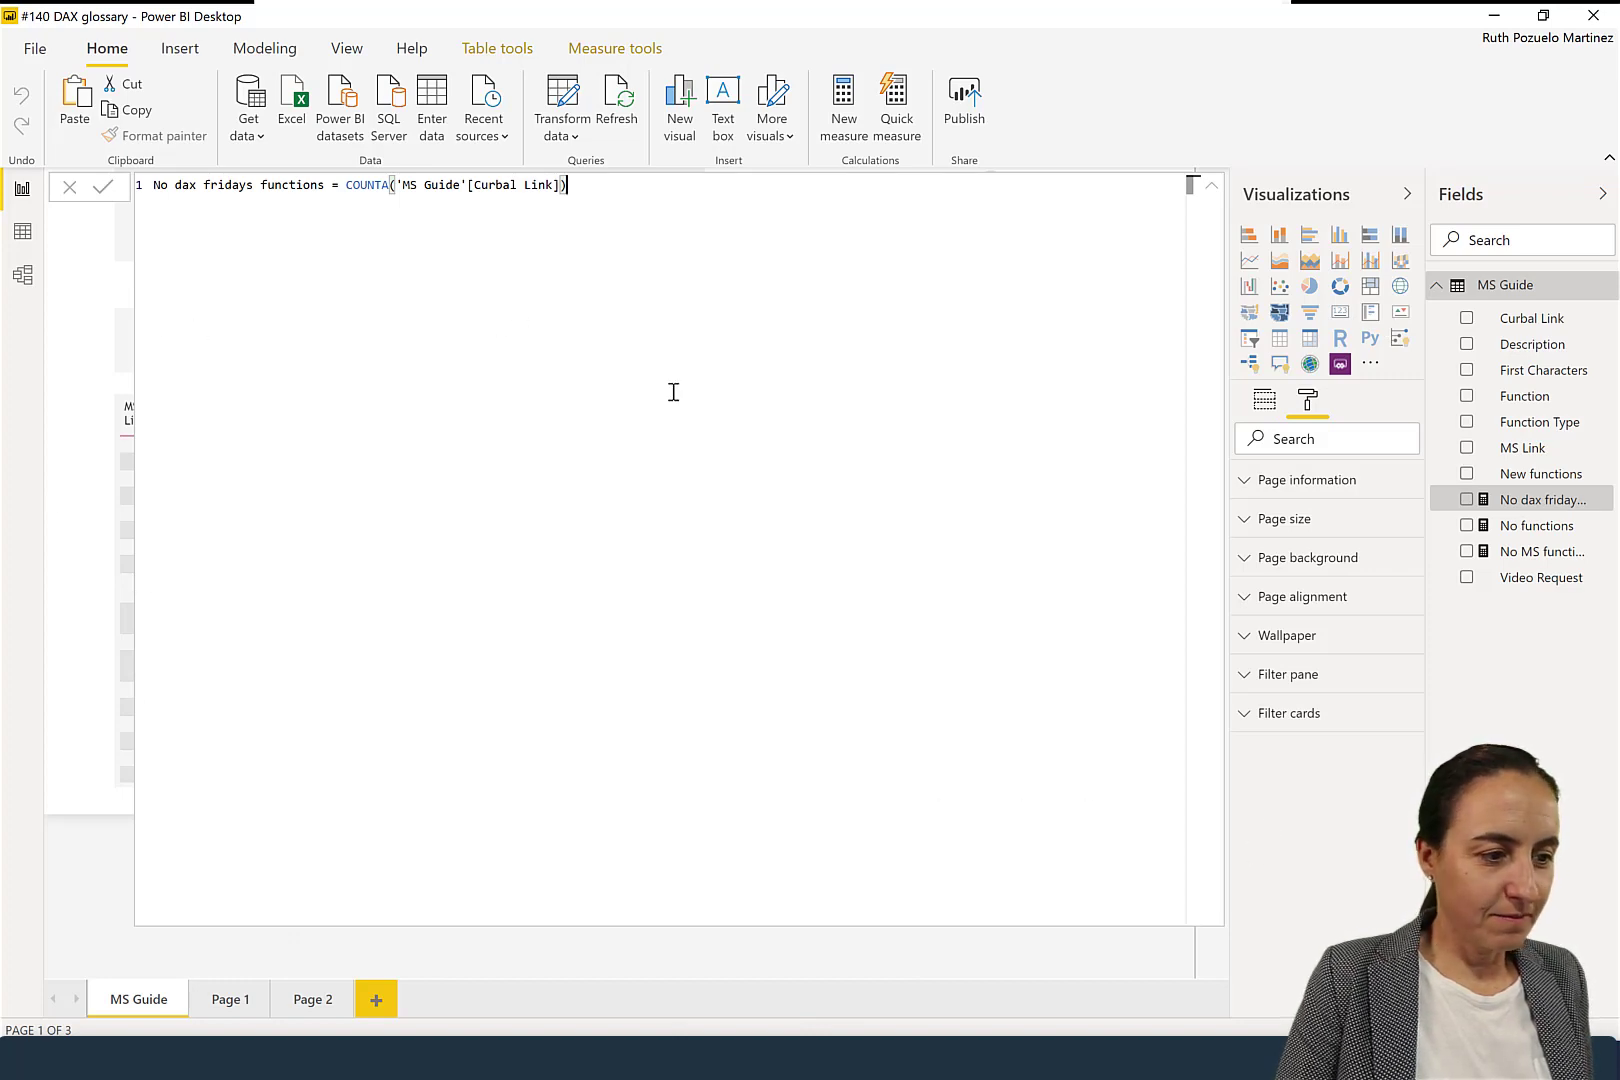
{"action": "left_click", "coordinate": [865, 942]}
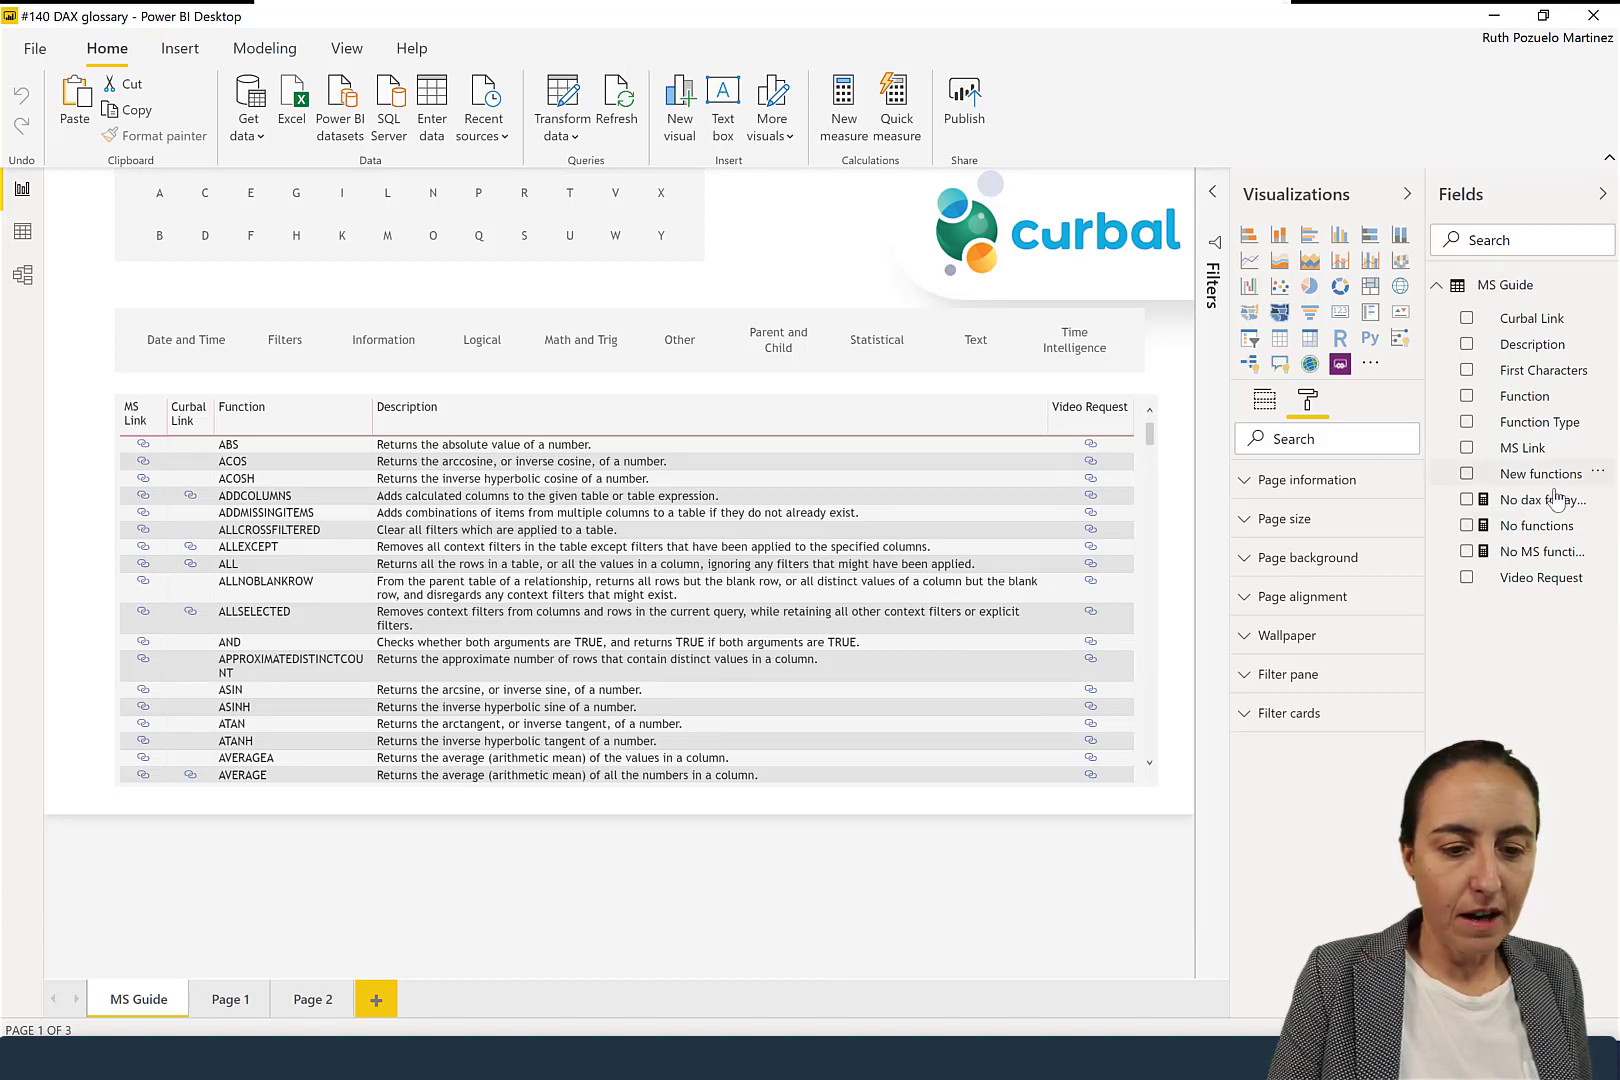
{"action": "left_click", "coordinate": [1540, 527]}
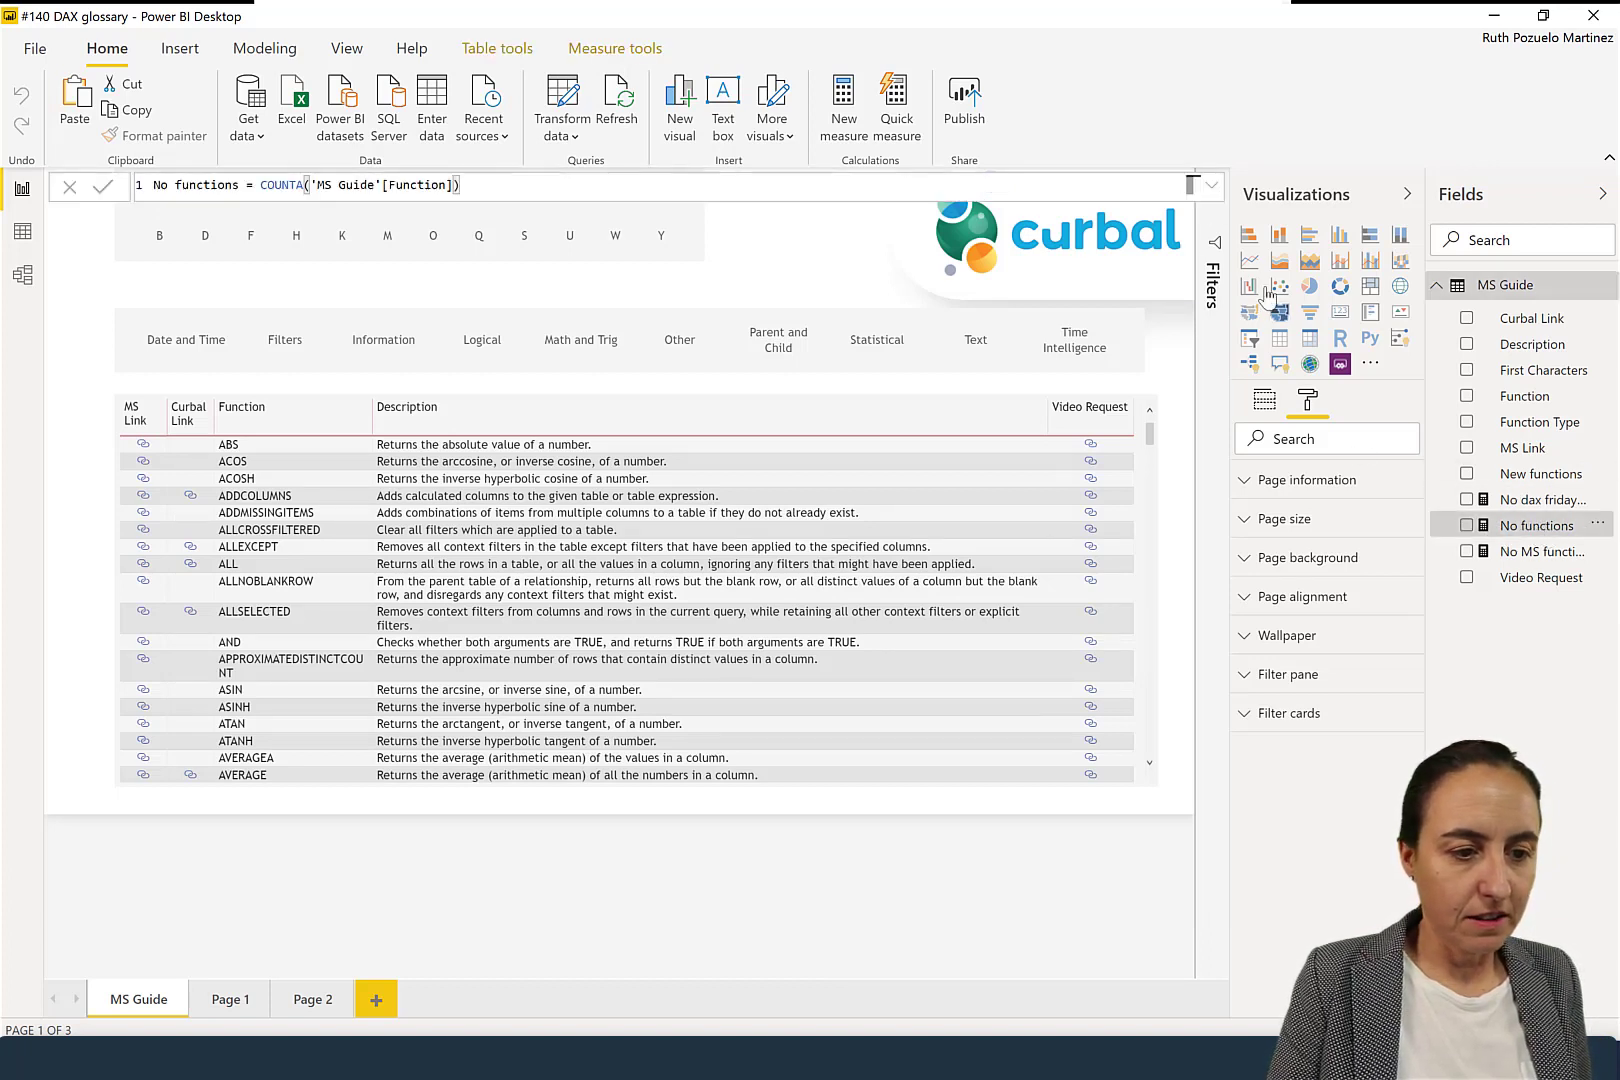
{"action": "left_click", "coordinate": [1208, 190]}
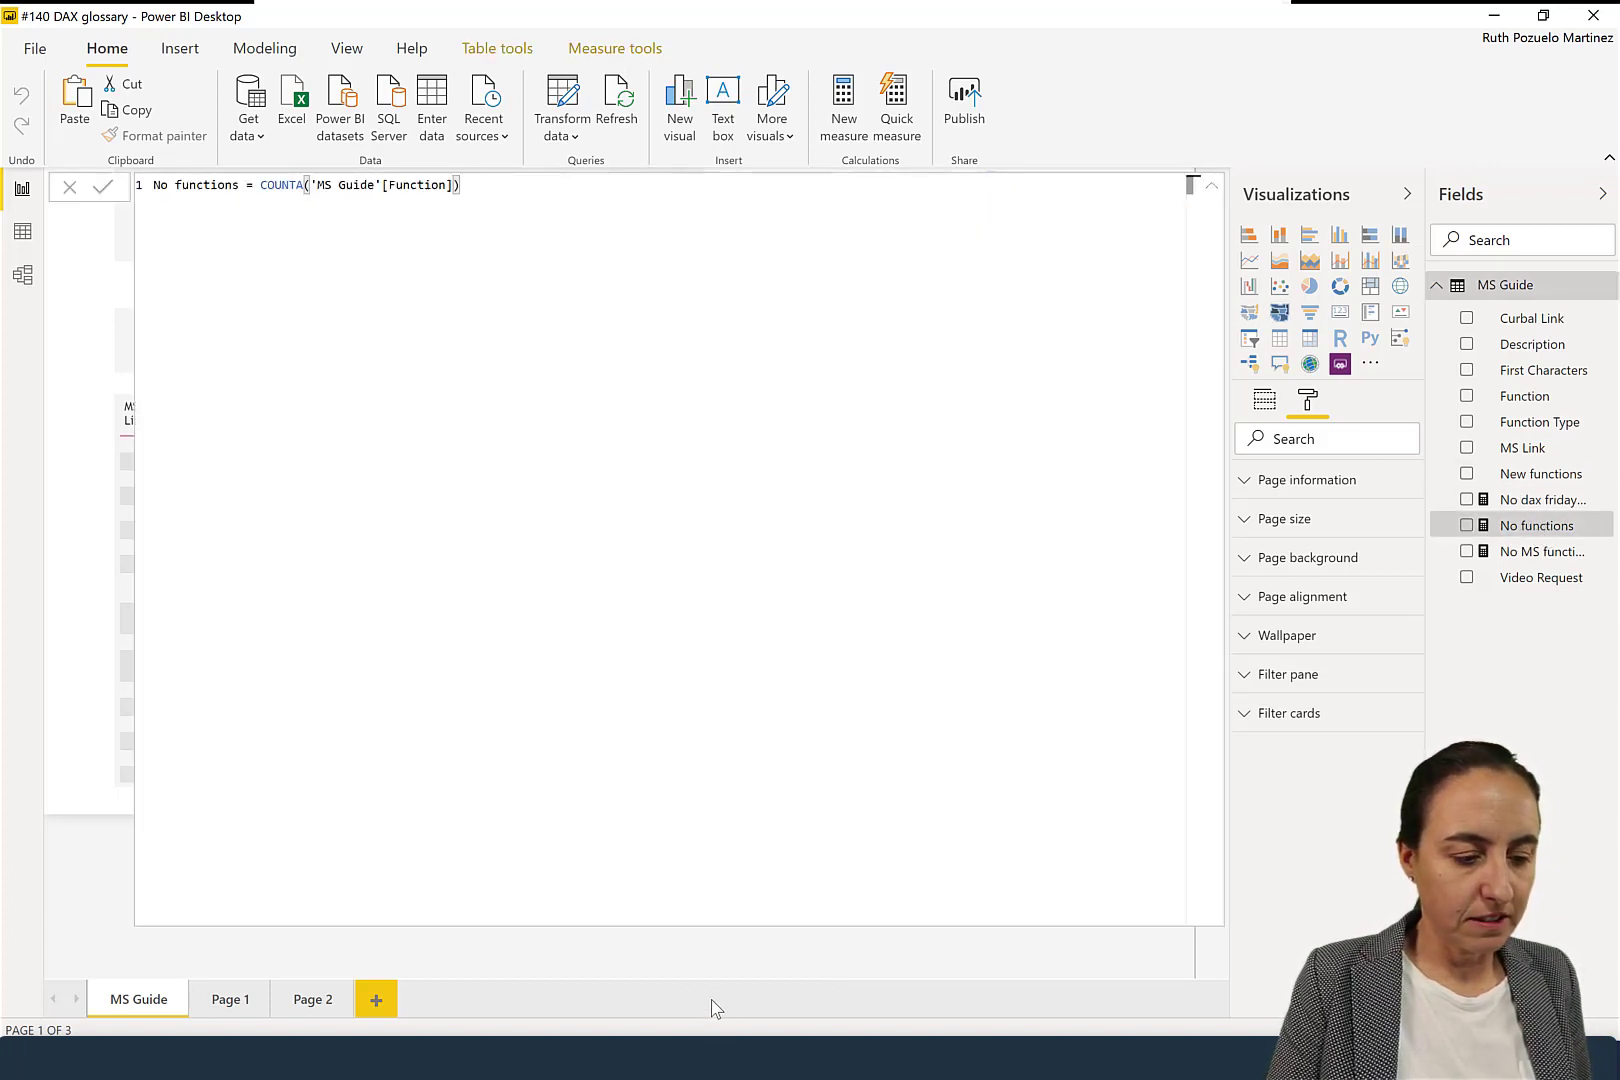
{"action": "left_click", "coordinate": [757, 942]}
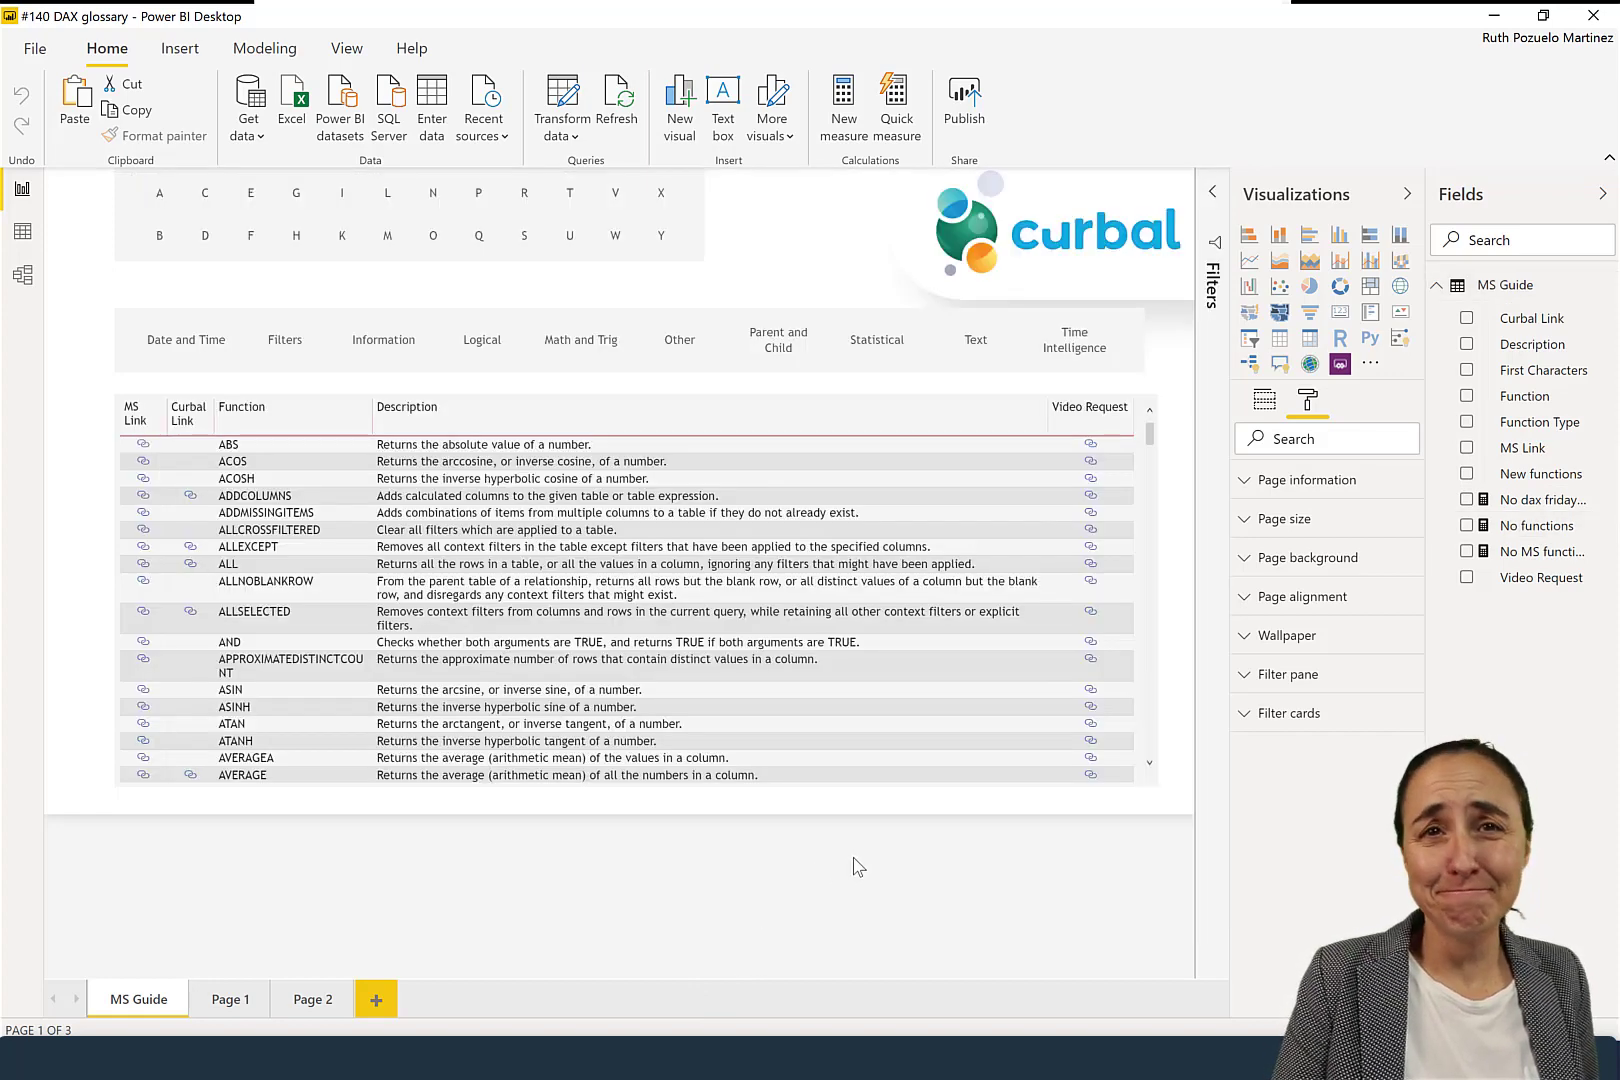
{"action": "left_click", "coordinate": [1524, 556]}
{"action": "left_click", "coordinate": [1213, 188]}
{"action": "left_click", "coordinate": [1213, 188]}
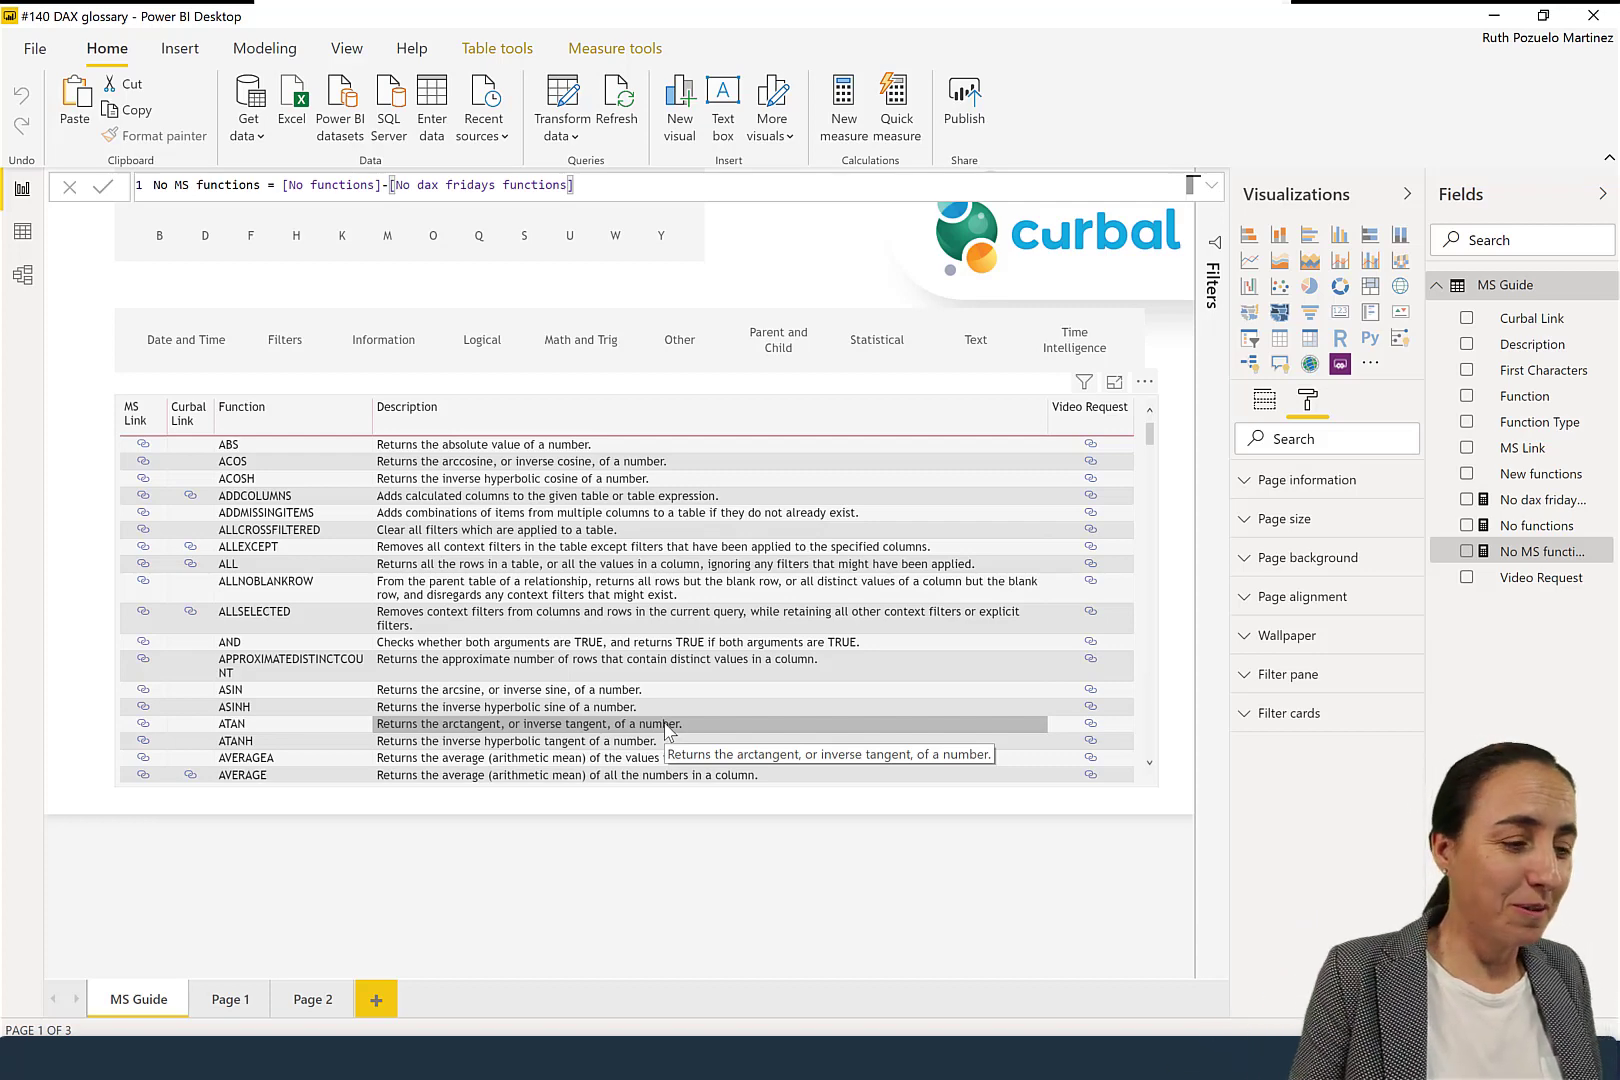
{"action": "left_click", "coordinate": [728, 810]}
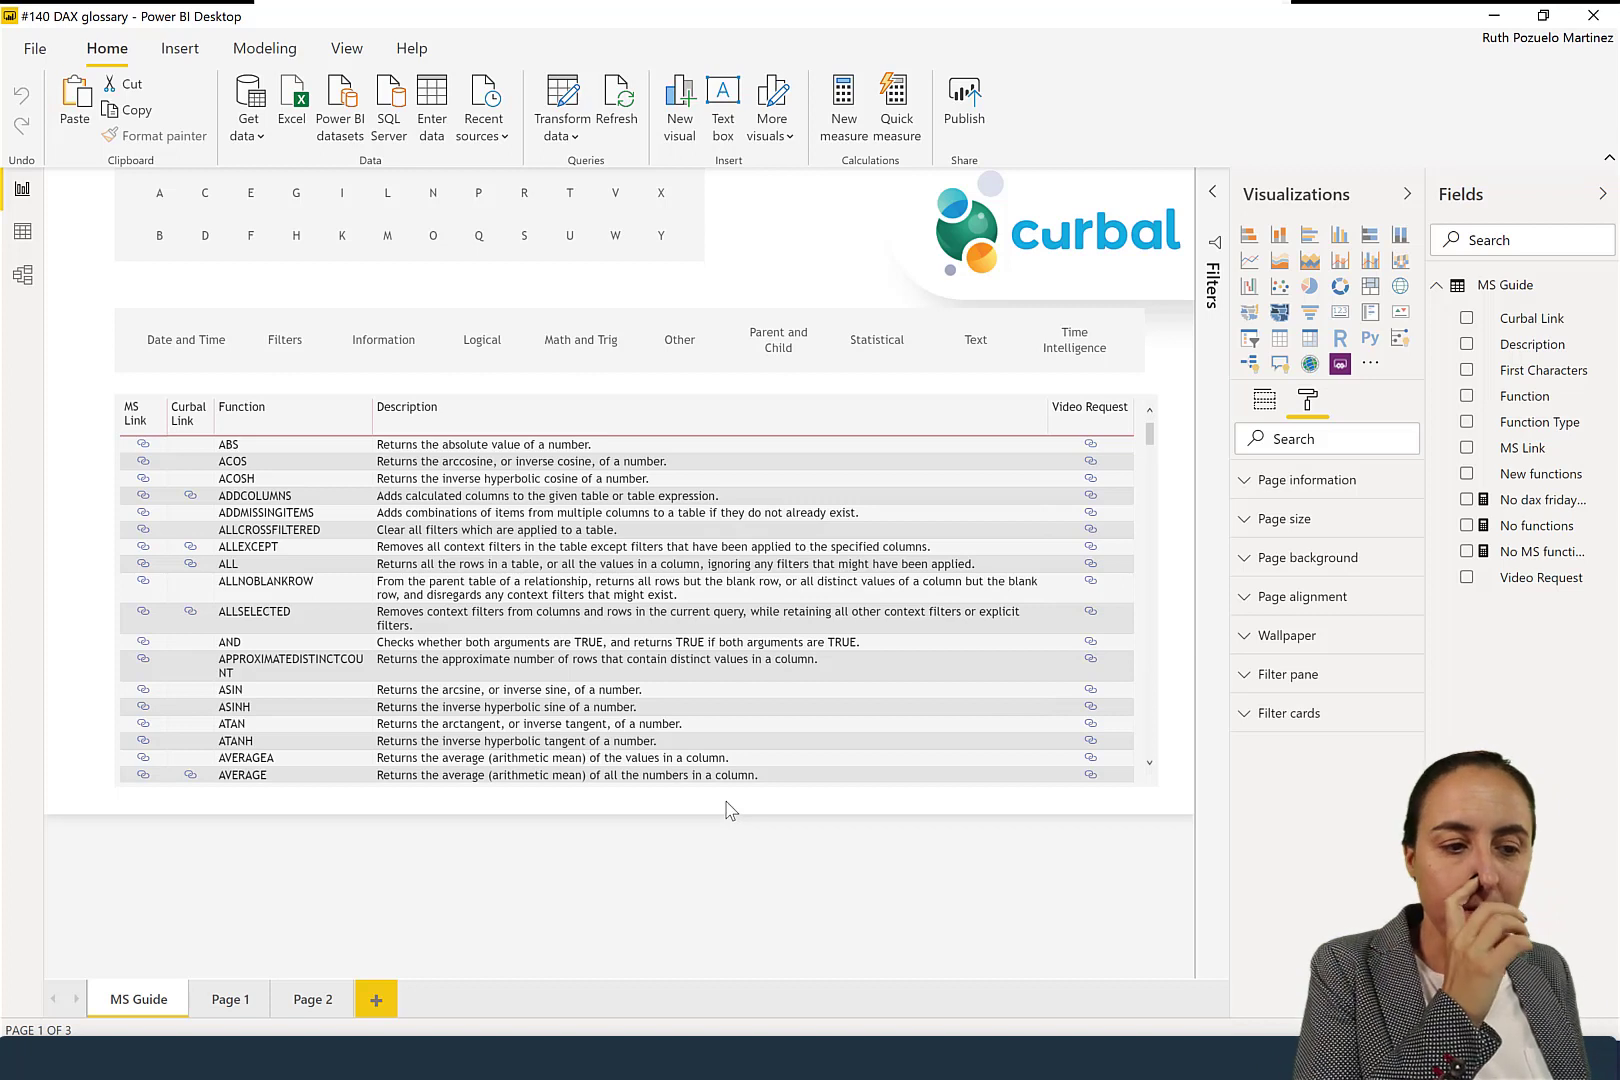